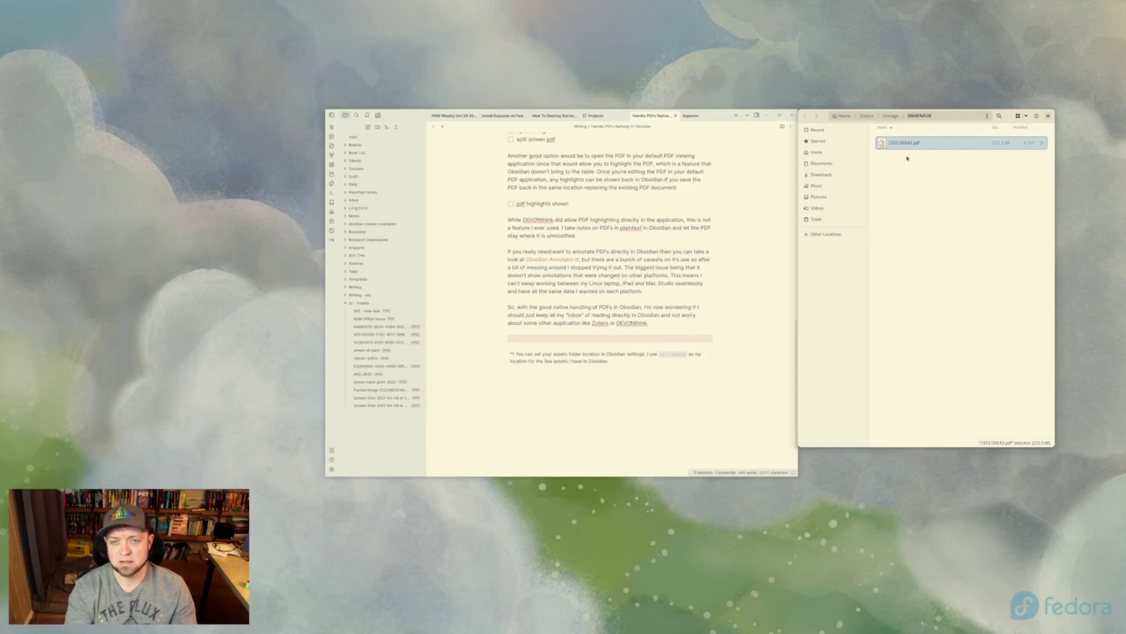
- Embed the 2303.06642 PDF on the note's last line and rename it 'frugal computing'
left_click(527, 339)
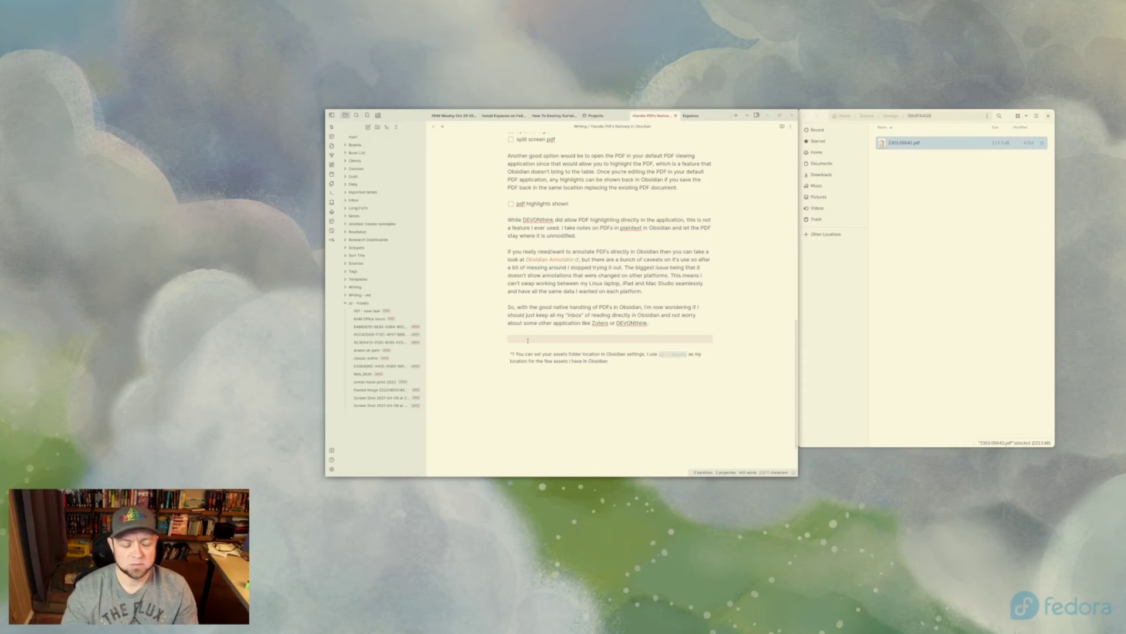
key("ctrl+v")
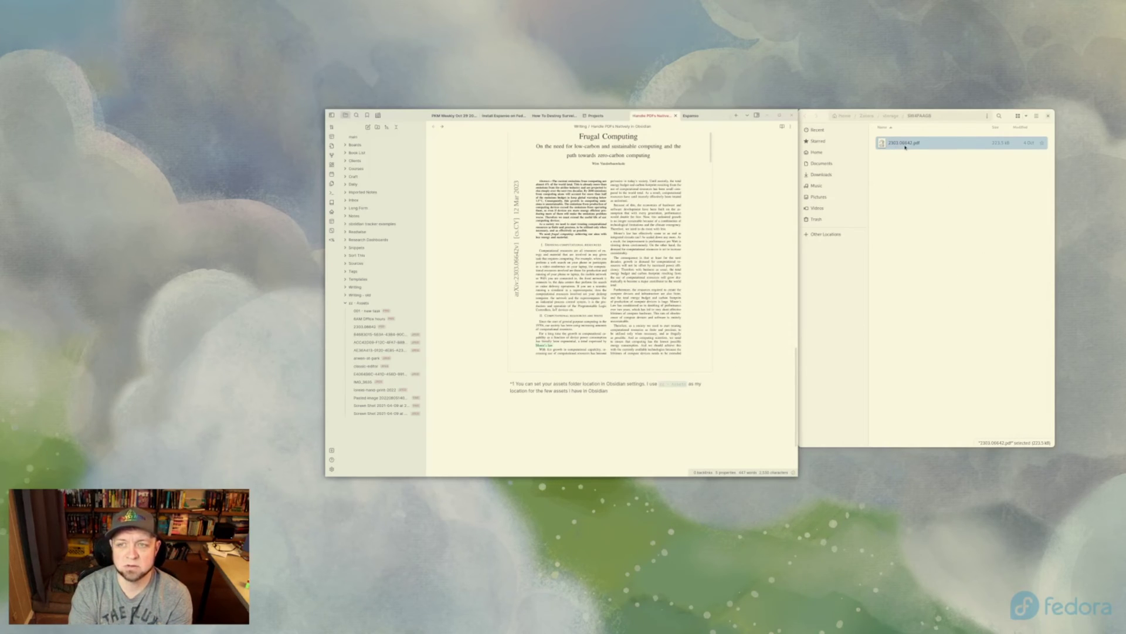
right_click(368, 328)
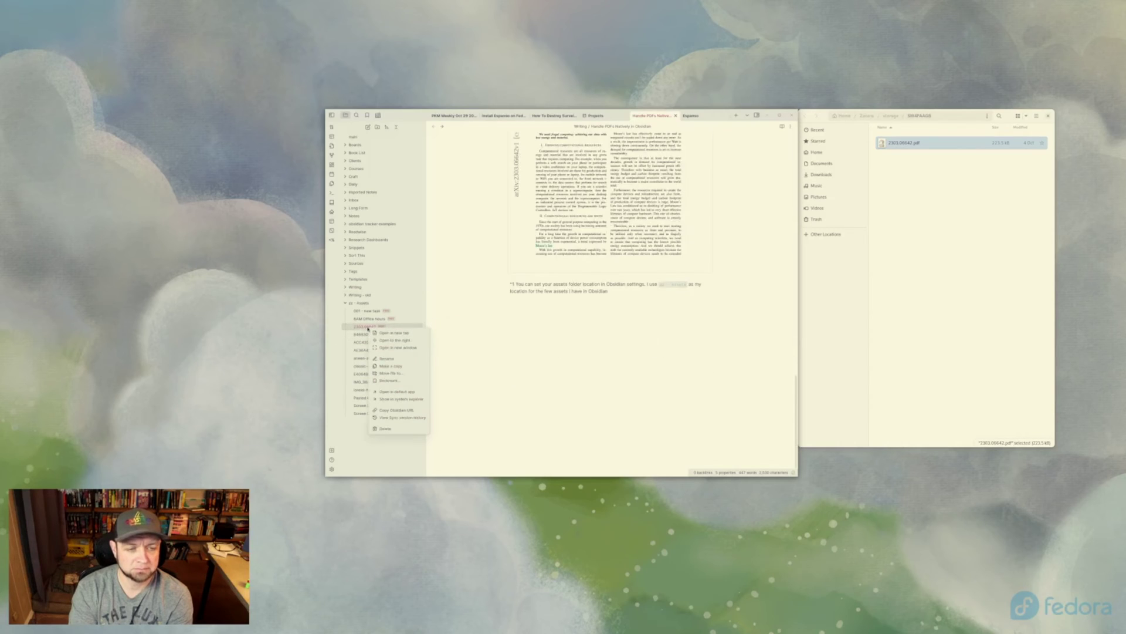
left_click(392, 359)
type("Thu")
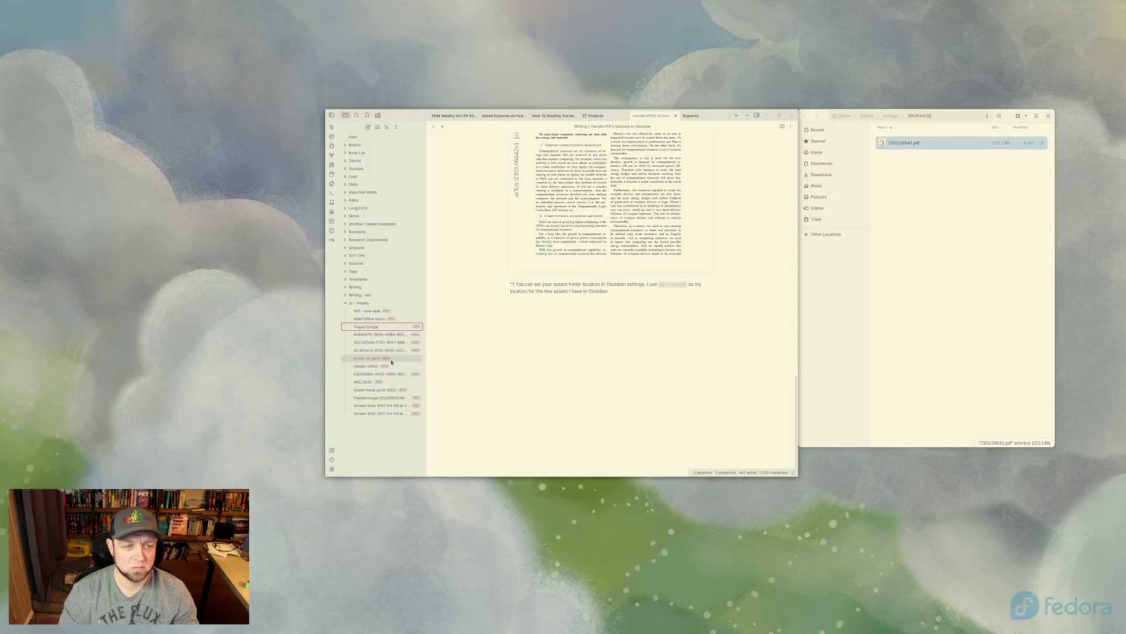
key("Return")
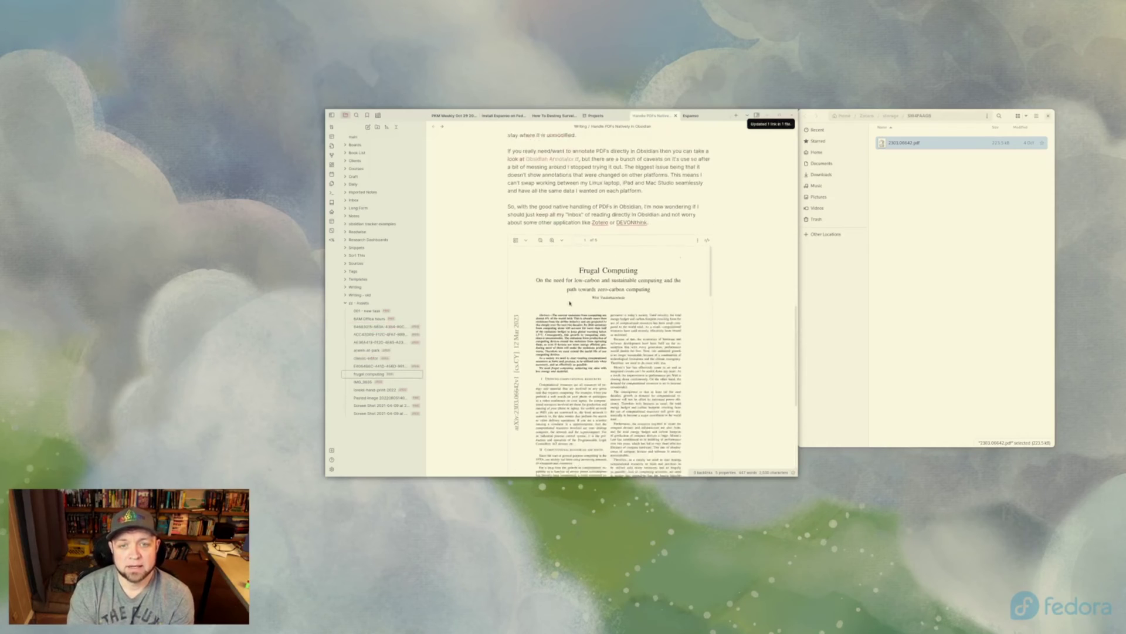
scroll(569, 303, "down", 1)
left_click(664, 242)
scroll(664, 242, "up", 1)
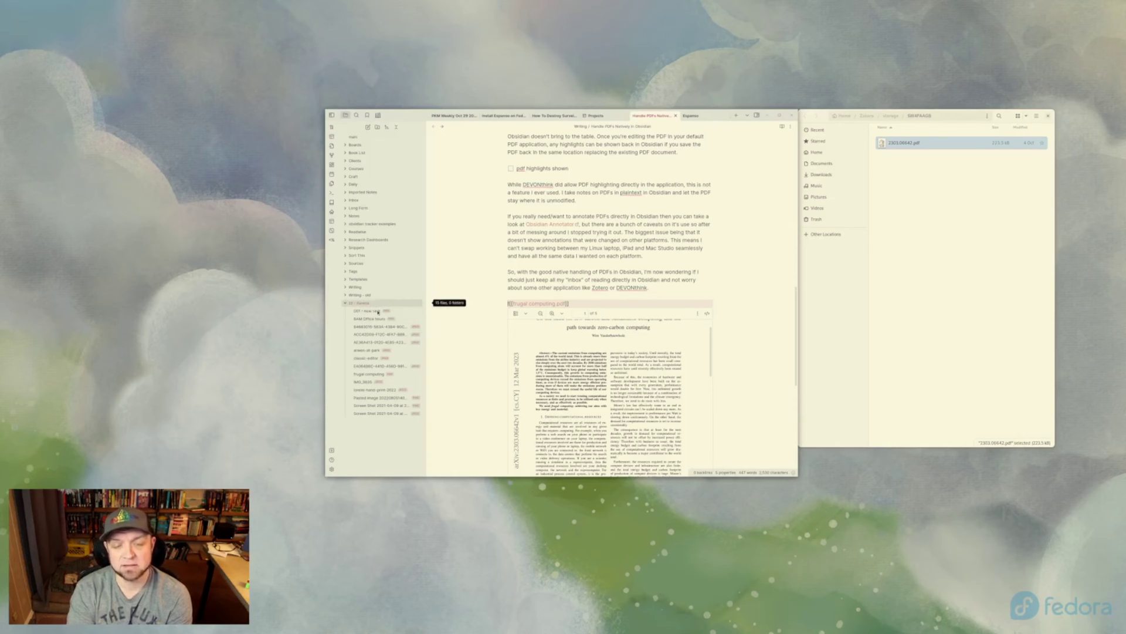
left_click(332, 469)
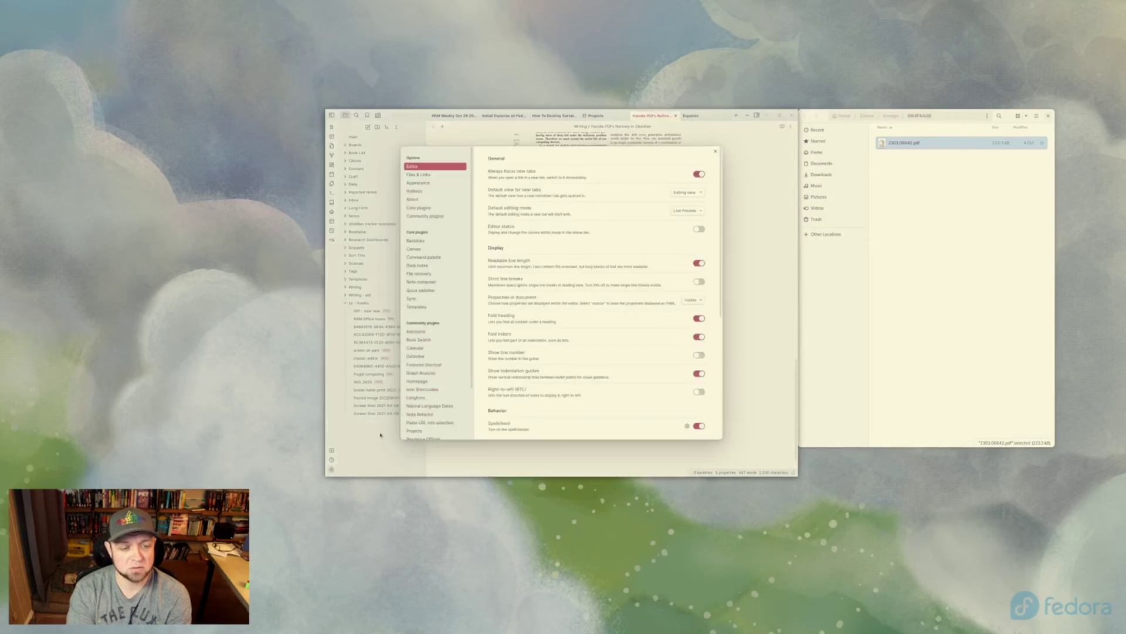
left_click(434, 175)
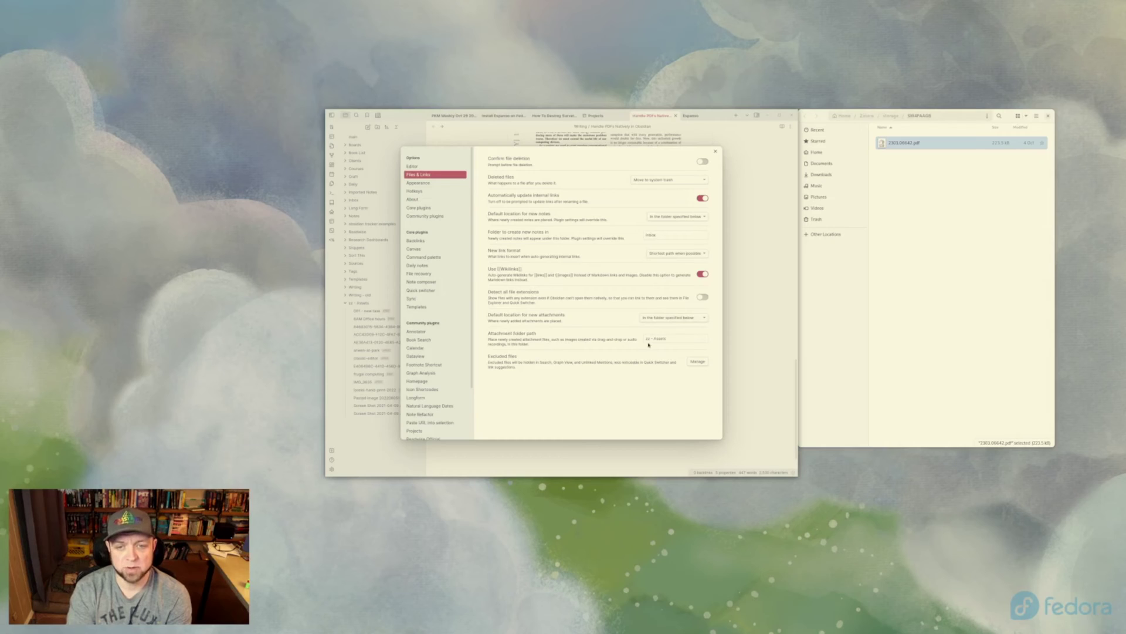
left_click(715, 151)
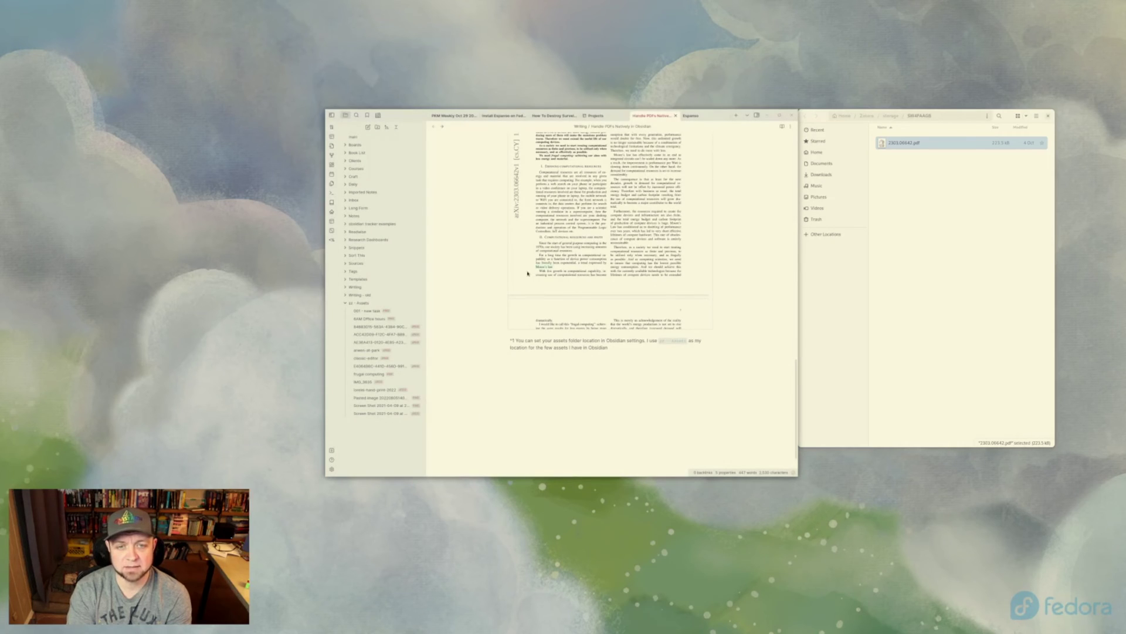
scroll(461, 279, "up", 3)
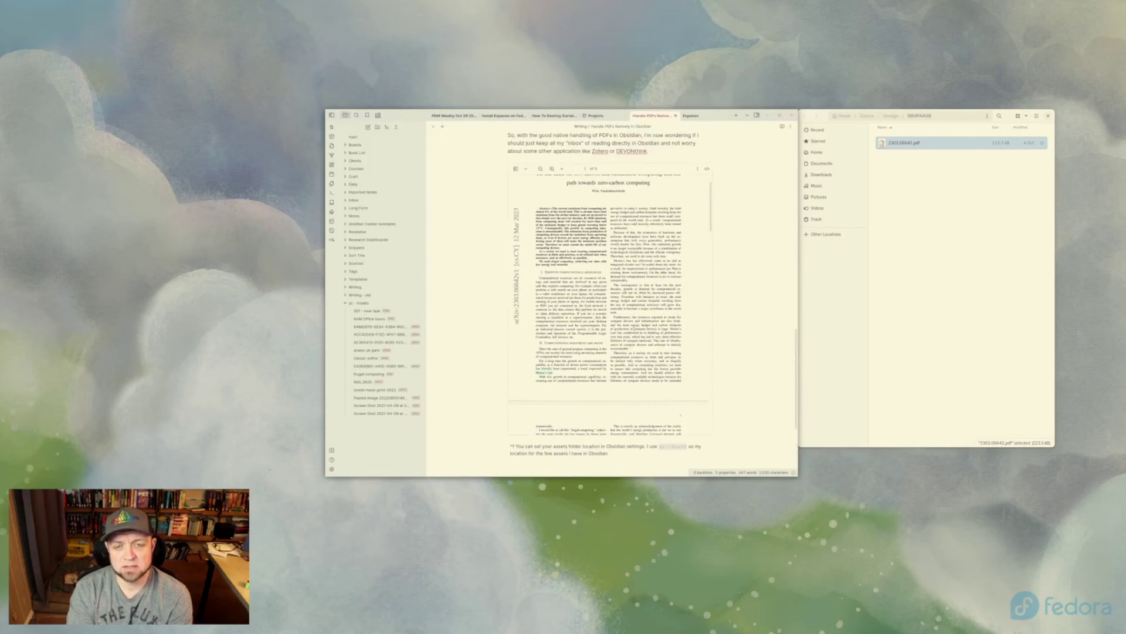
scroll(638, 334, "up", 2)
scroll(638, 333, "down", 4)
scroll(637, 333, "up", 4)
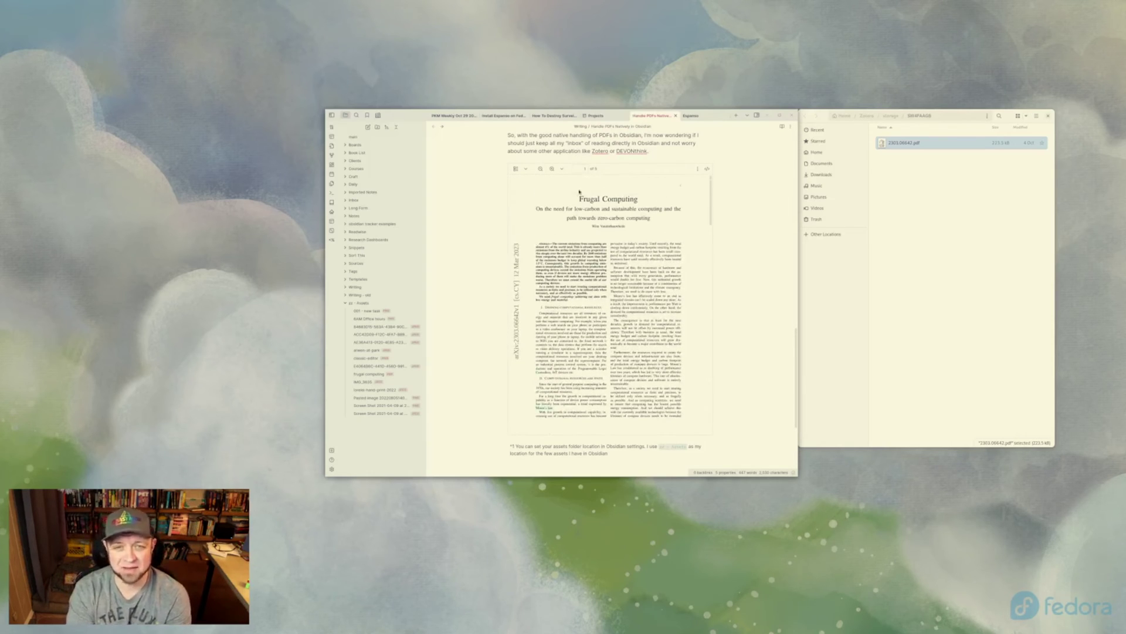
left_click(698, 169)
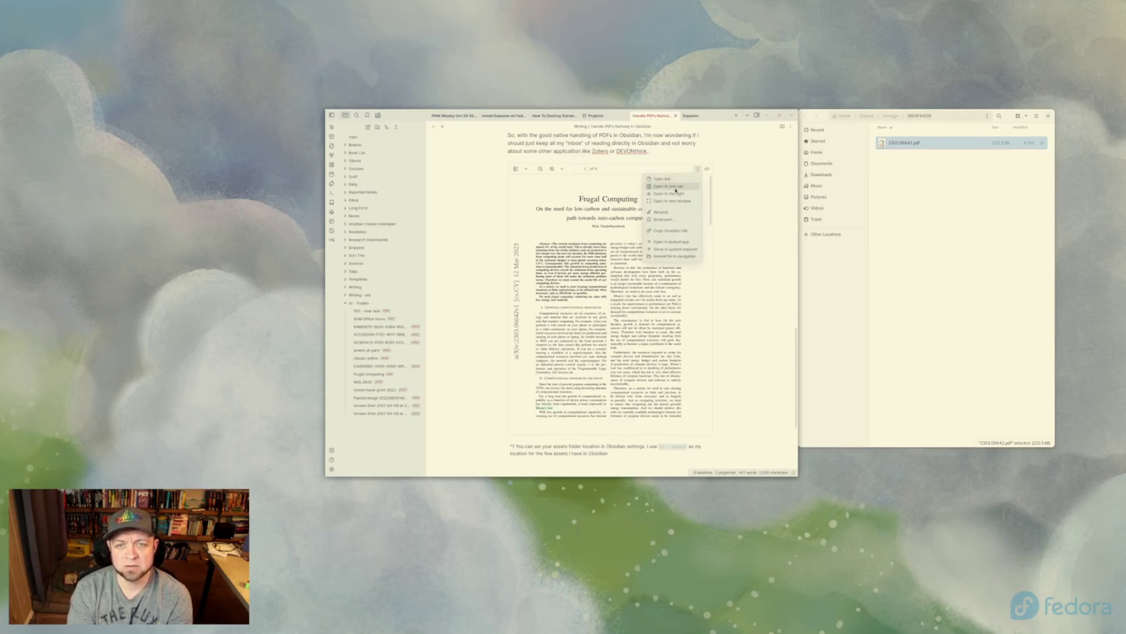
left_click(668, 187)
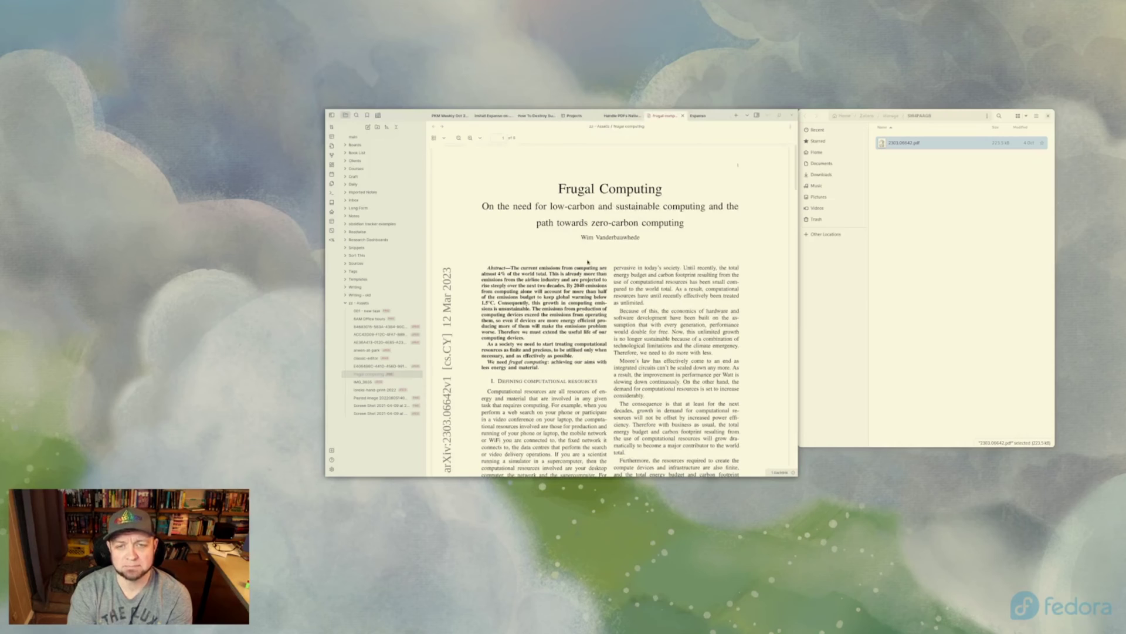
scroll(588, 262, "down", 2)
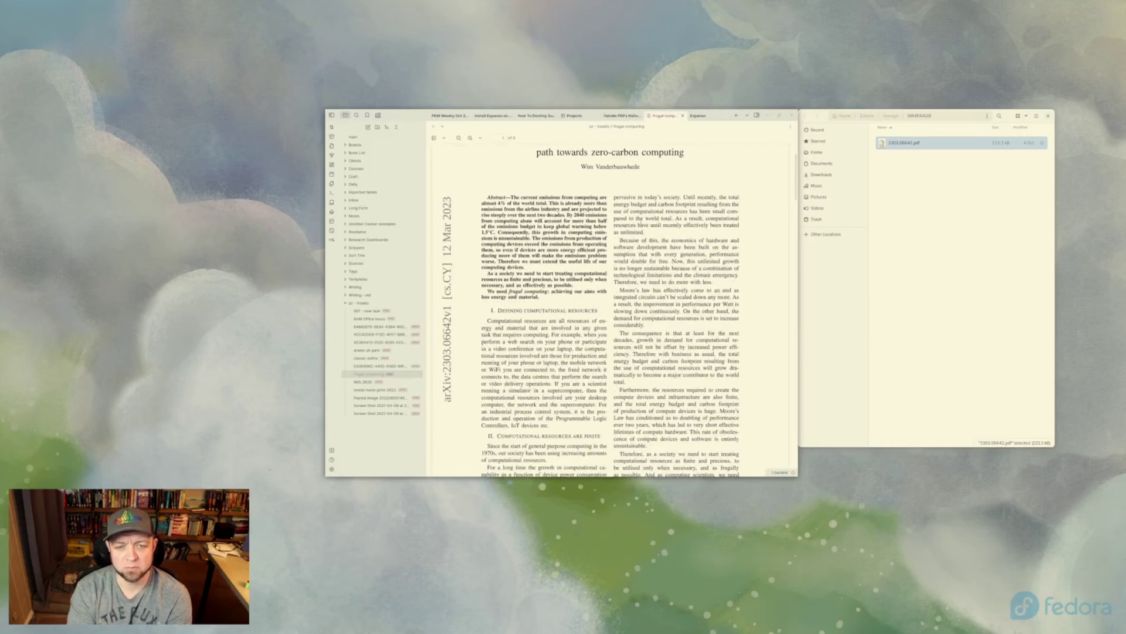
left_click(682, 116)
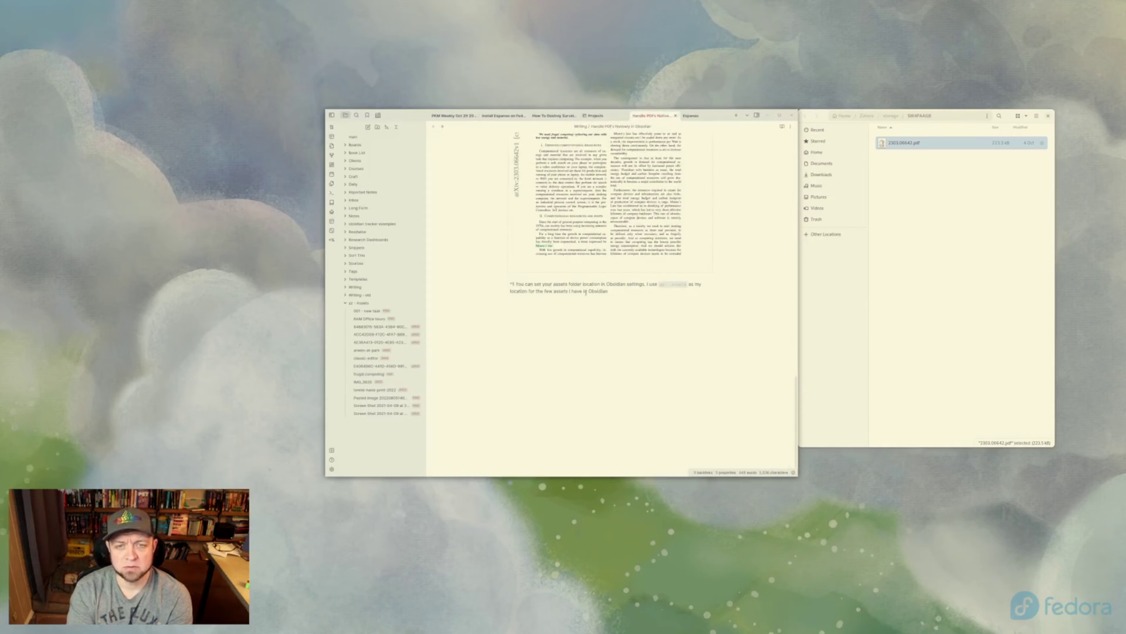
scroll(585, 291, "up", 3)
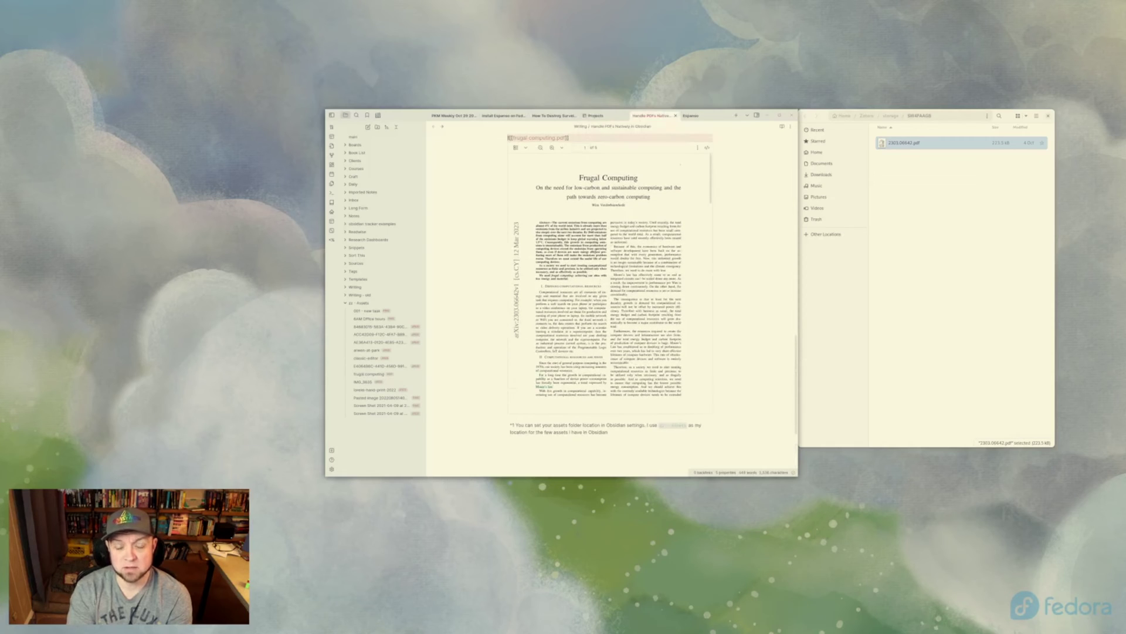
scroll(583, 198, "up", 1)
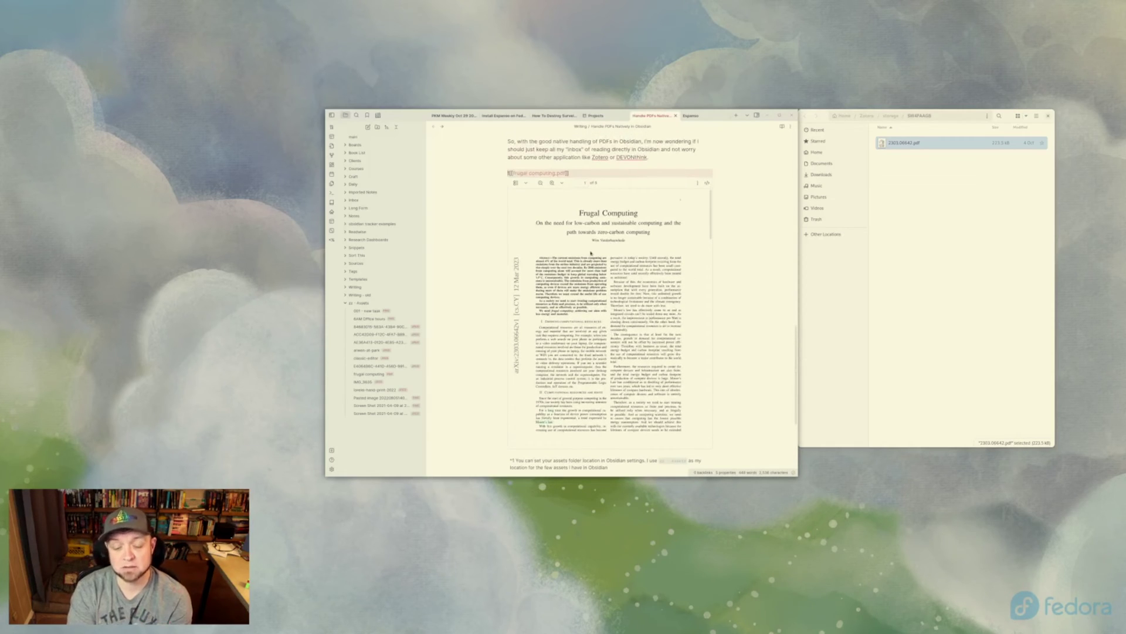
- Open the embedded PDF in a side pane, hide the file sidebar, then close that pane
left_click(697, 183)
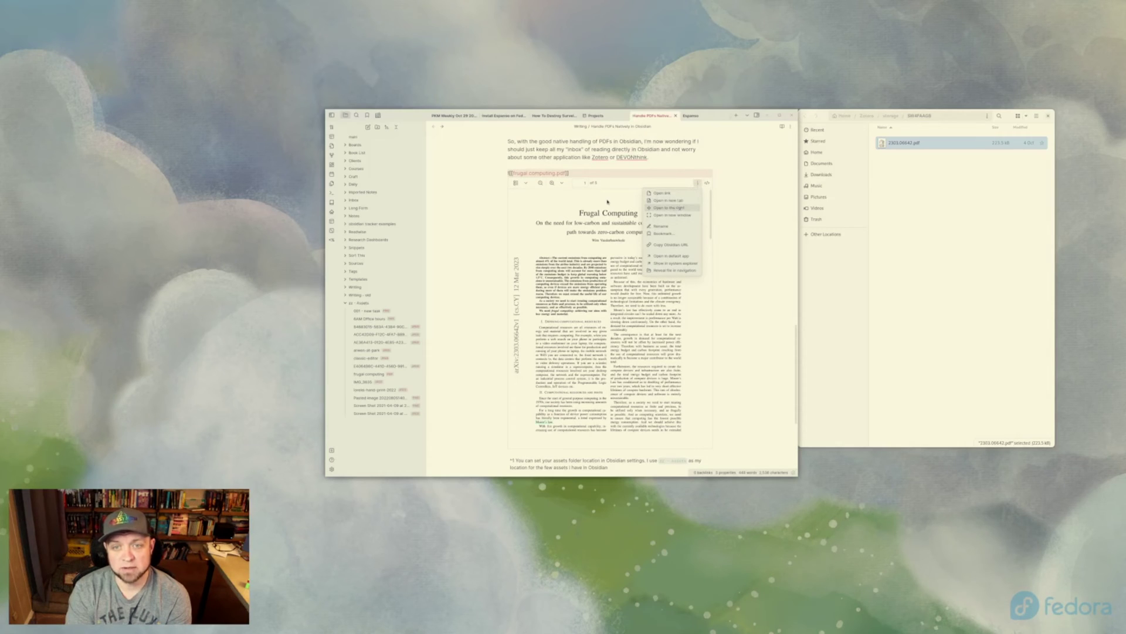
left_click(668, 207)
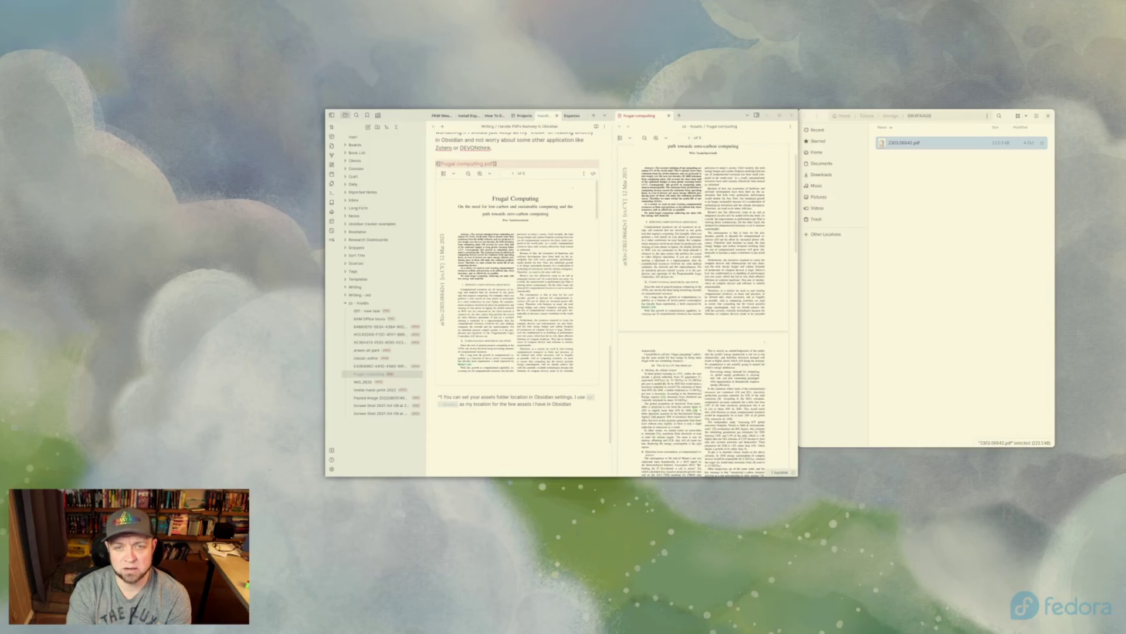
left_click(332, 116)
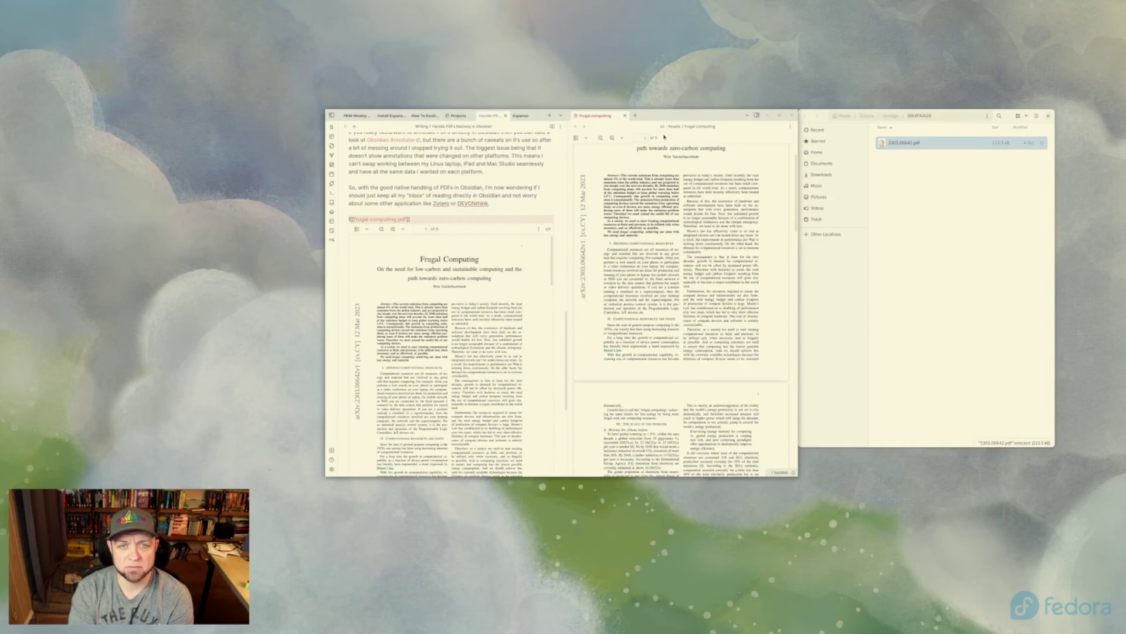
key("super+Up")
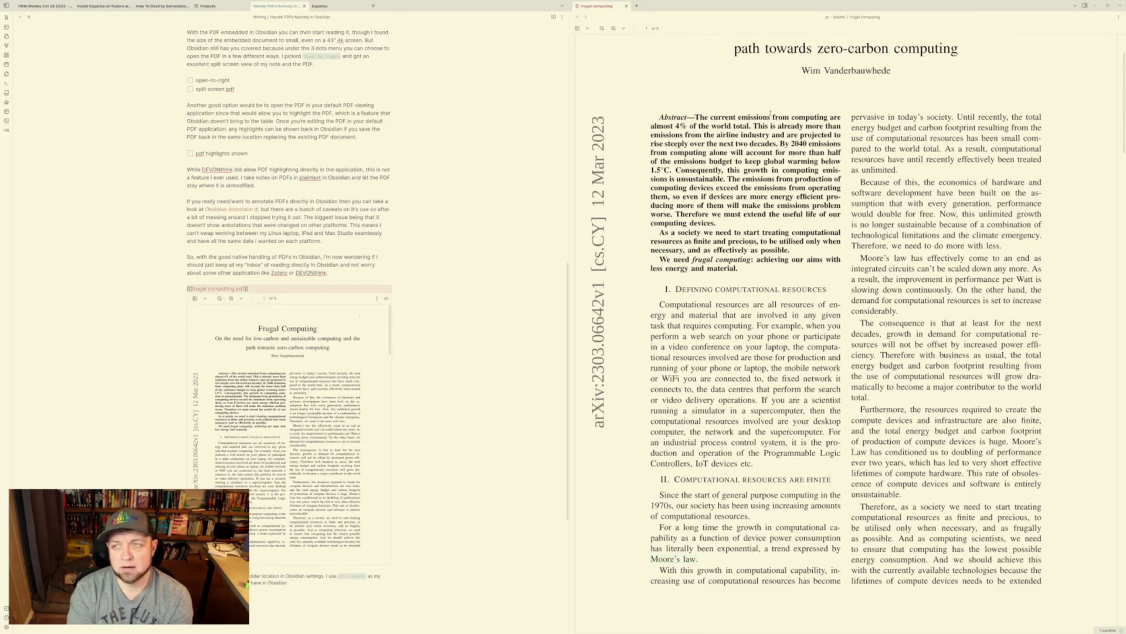
left_click(626, 7)
double_click(539, 6)
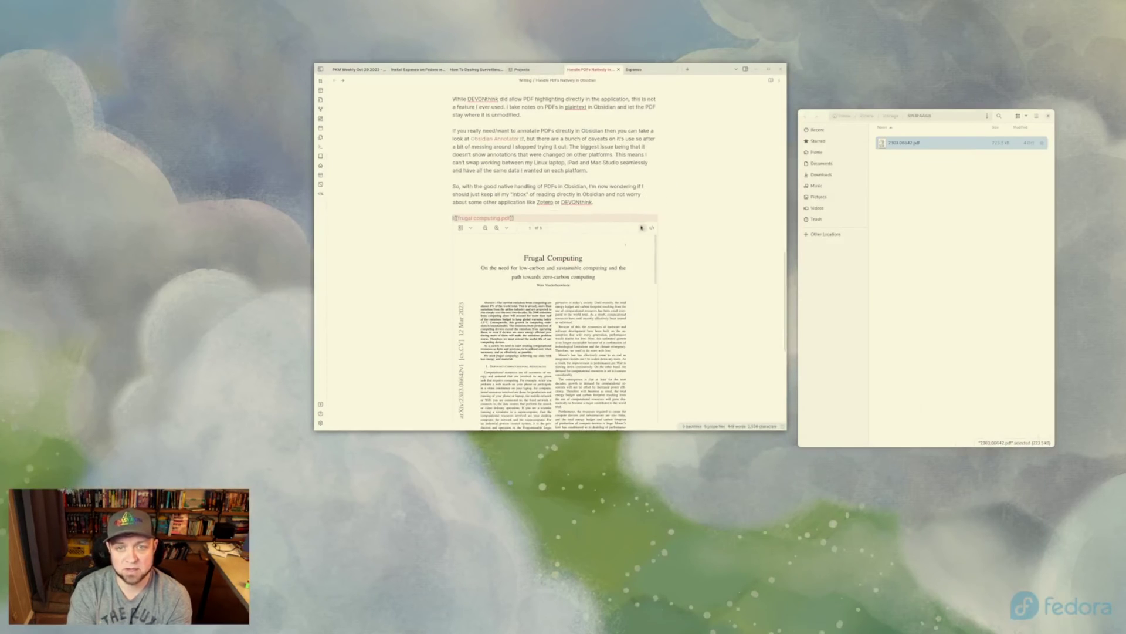
- Open the embedded frugal computing PDF in the system Document Viewer
left_click(641, 228)
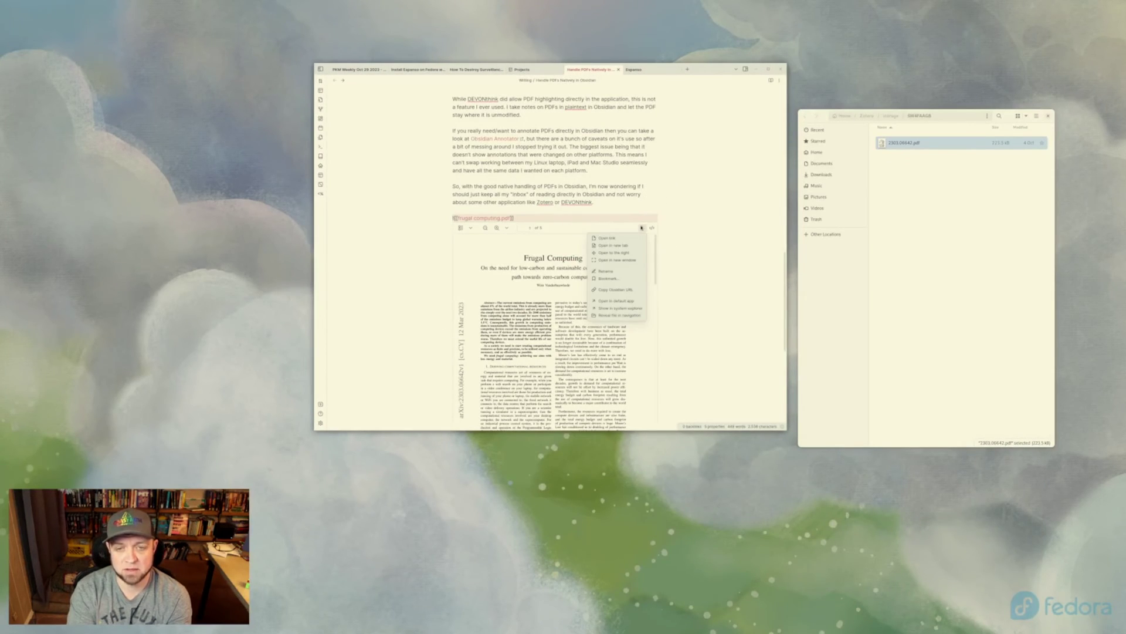
left_click(617, 301)
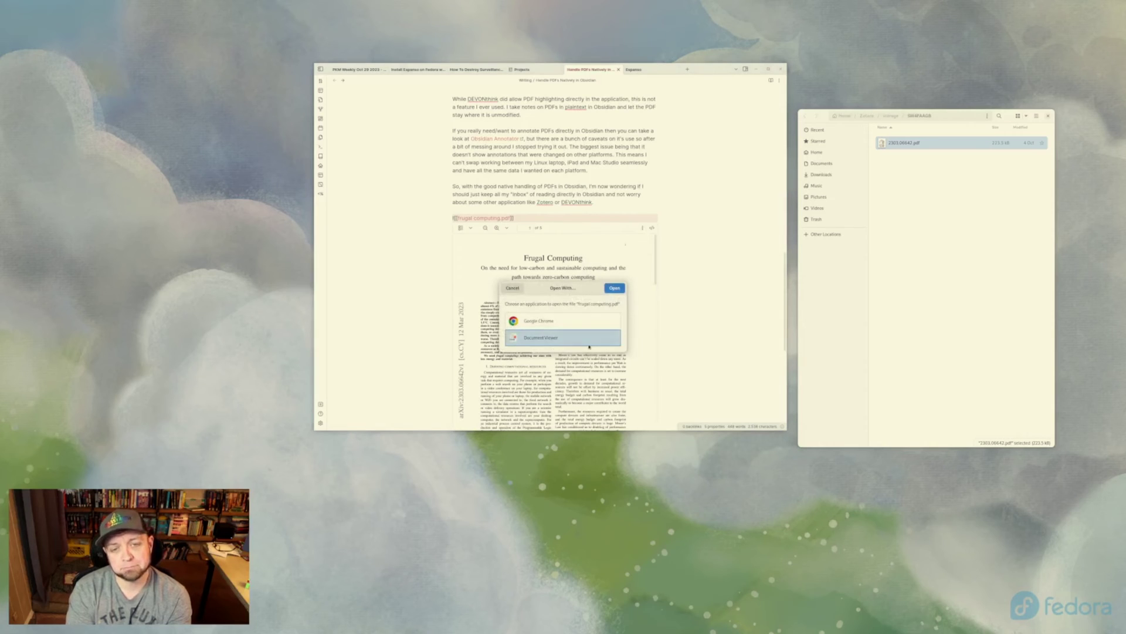
left_click(615, 289)
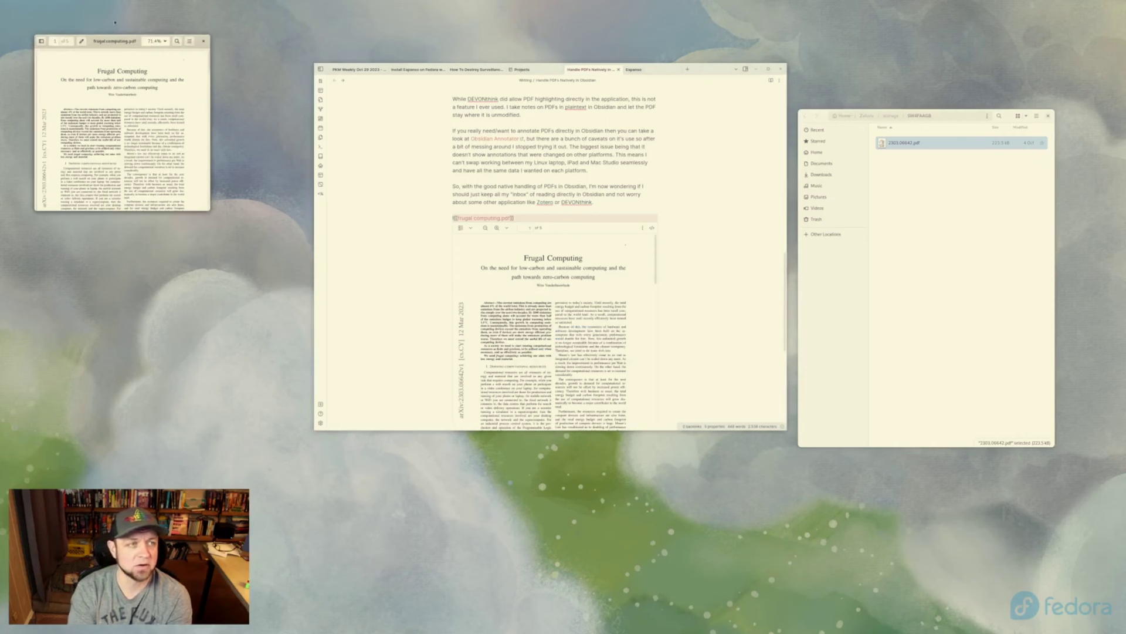
- Enlarge the viewer, highlight the abstract's opening sentences in yellow, and save the PDF
left_click_drag(118, 46, 770, 113)
left_click_drag(861, 277, 1056, 576)
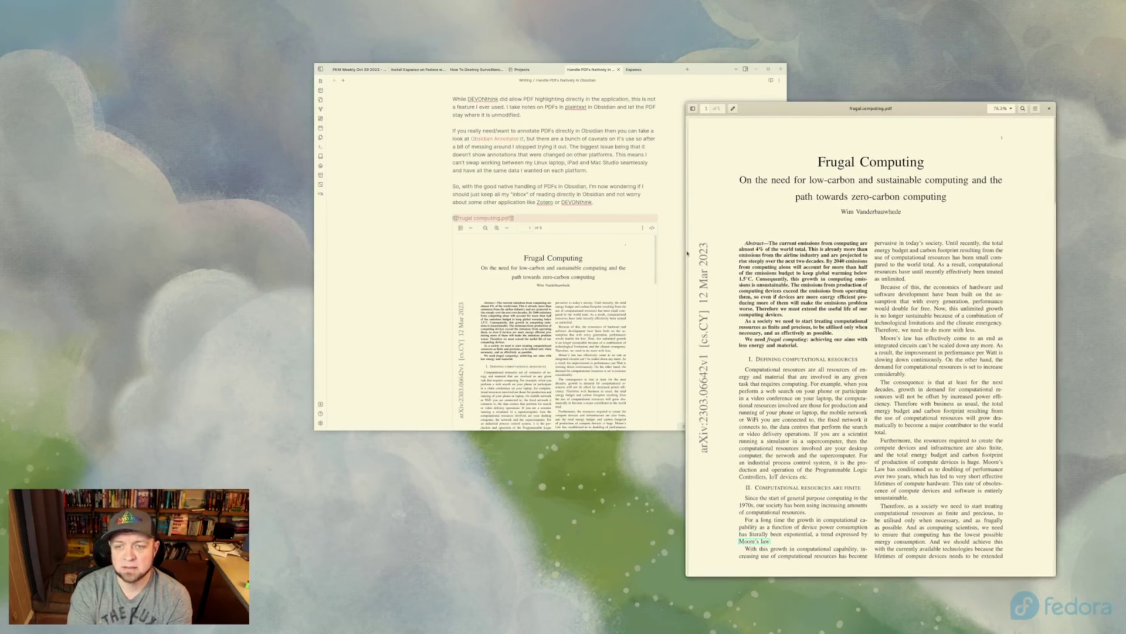
left_click_drag(769, 242, 797, 273)
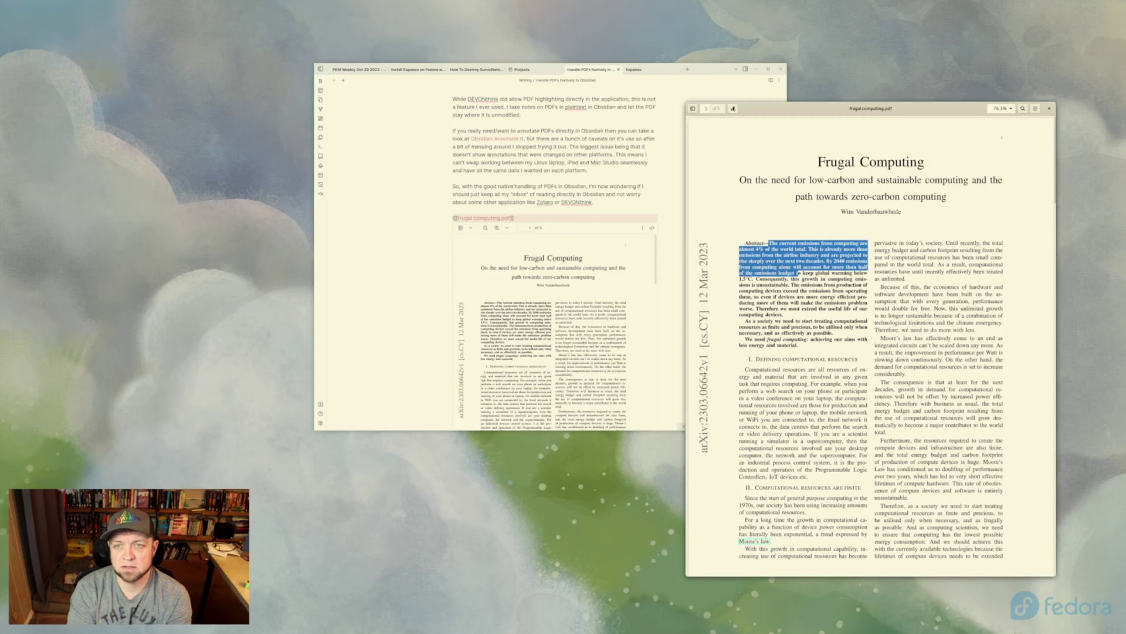
left_click(734, 108)
left_click(732, 122)
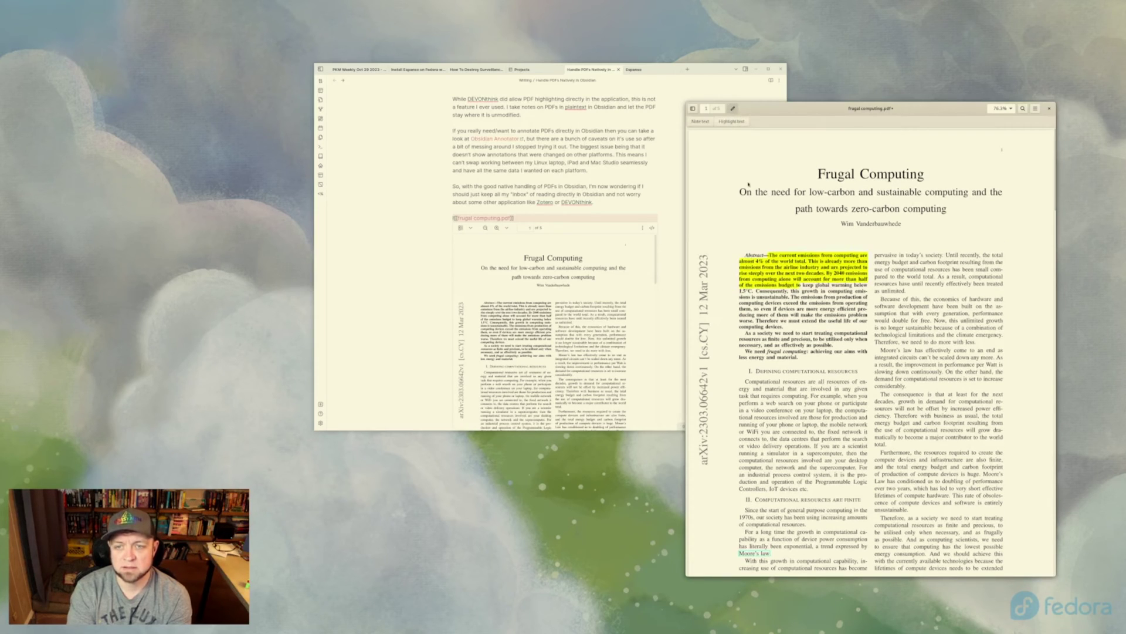
key("ctrl+s")
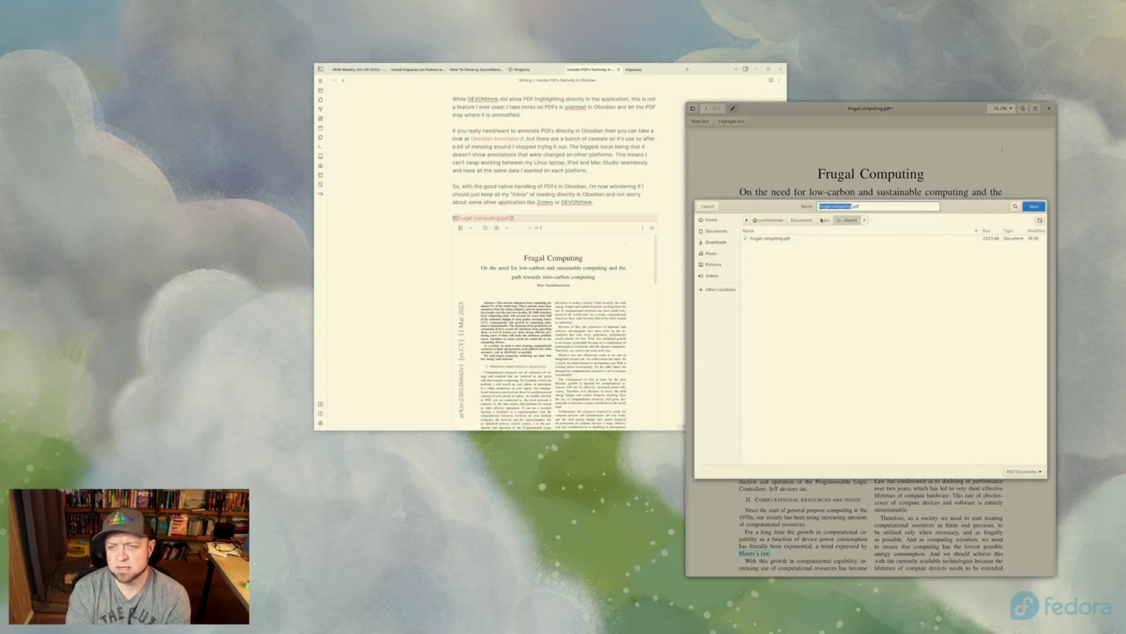
- Overwrite frugal computing.pdf with the highlighted version, check the Obsidian embed, then close Document Viewer
left_click(1034, 207)
left_click(915, 357)
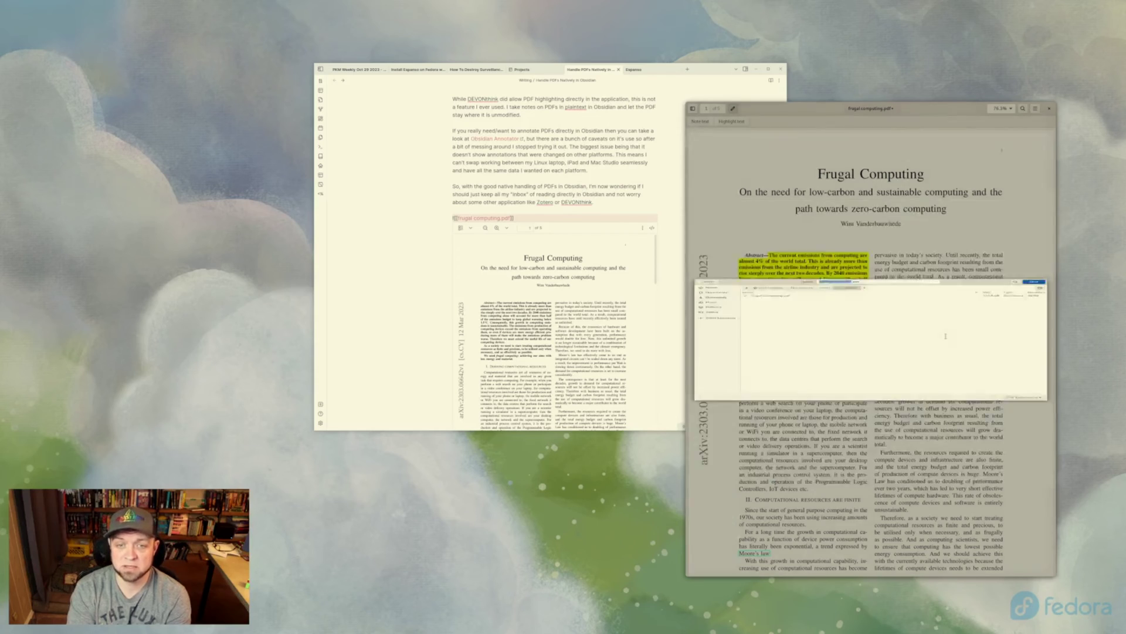
left_click(398, 282)
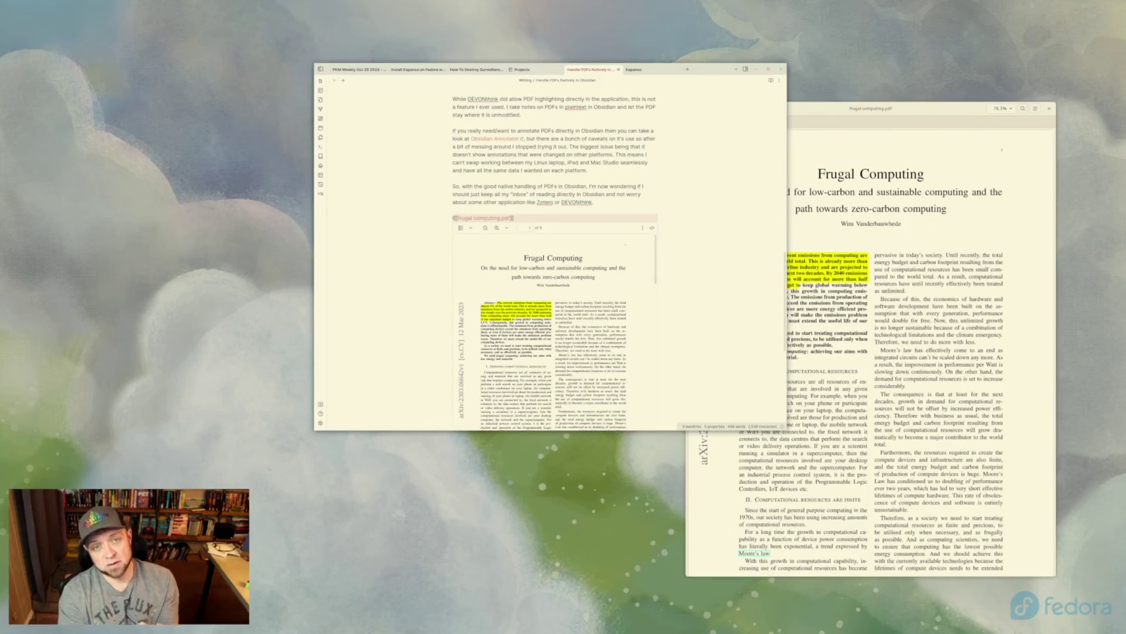
scroll(470, 299, "up", 2)
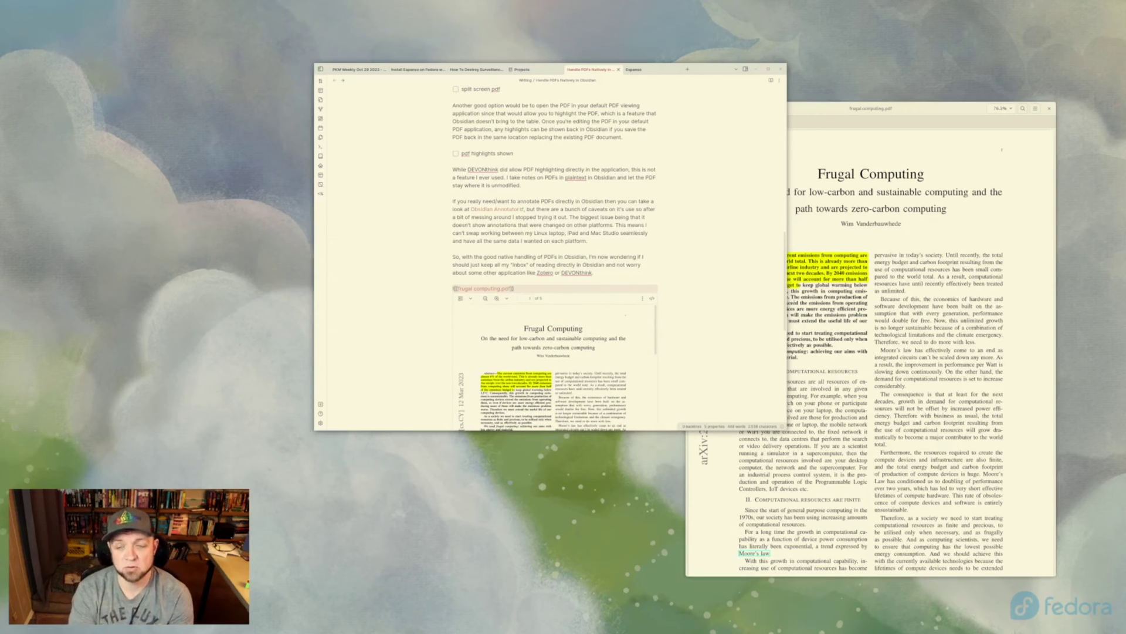
left_click(894, 131)
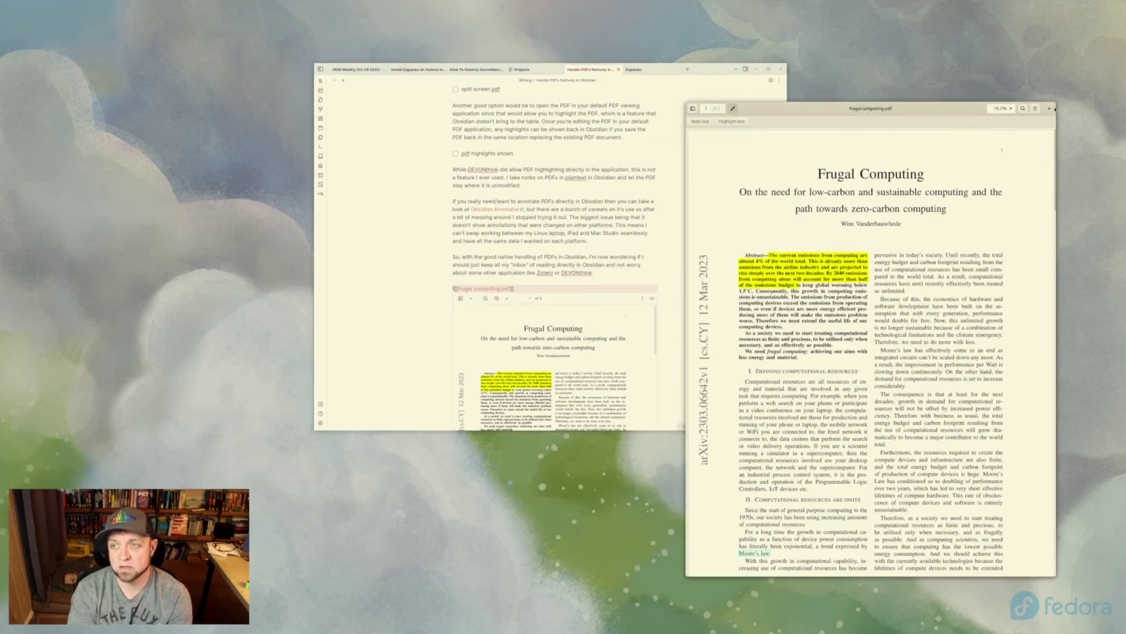
left_click(1050, 109)
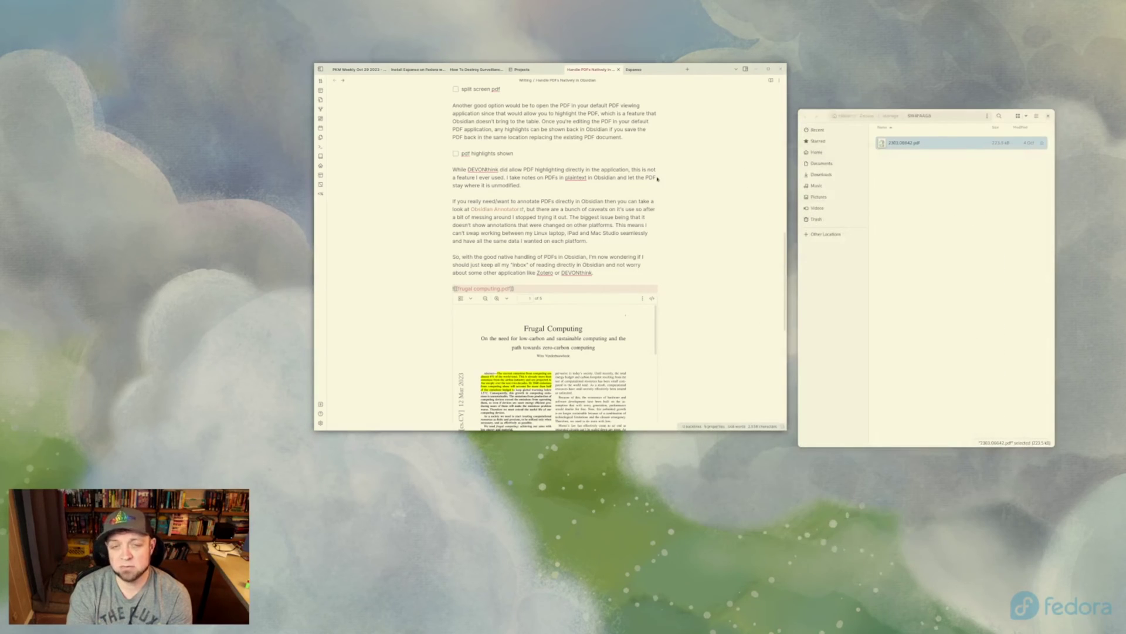
- Open the Obsidian Annotator GitHub repository, close the empty tab, and scroll through its README
left_click(491, 209)
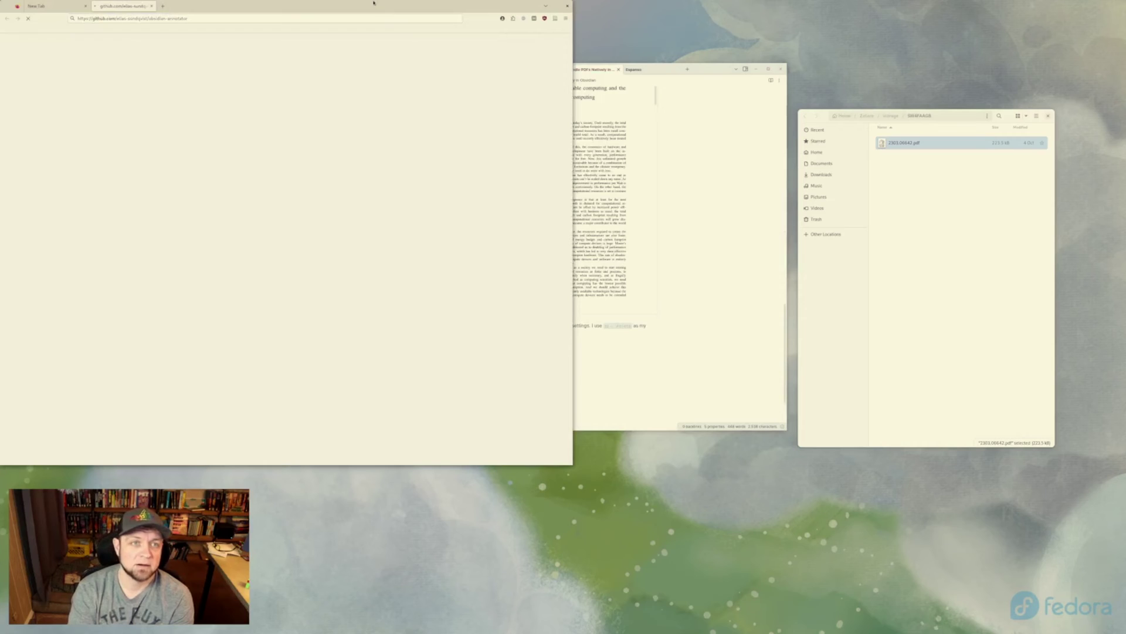
left_click_drag(374, 3, 656, 68)
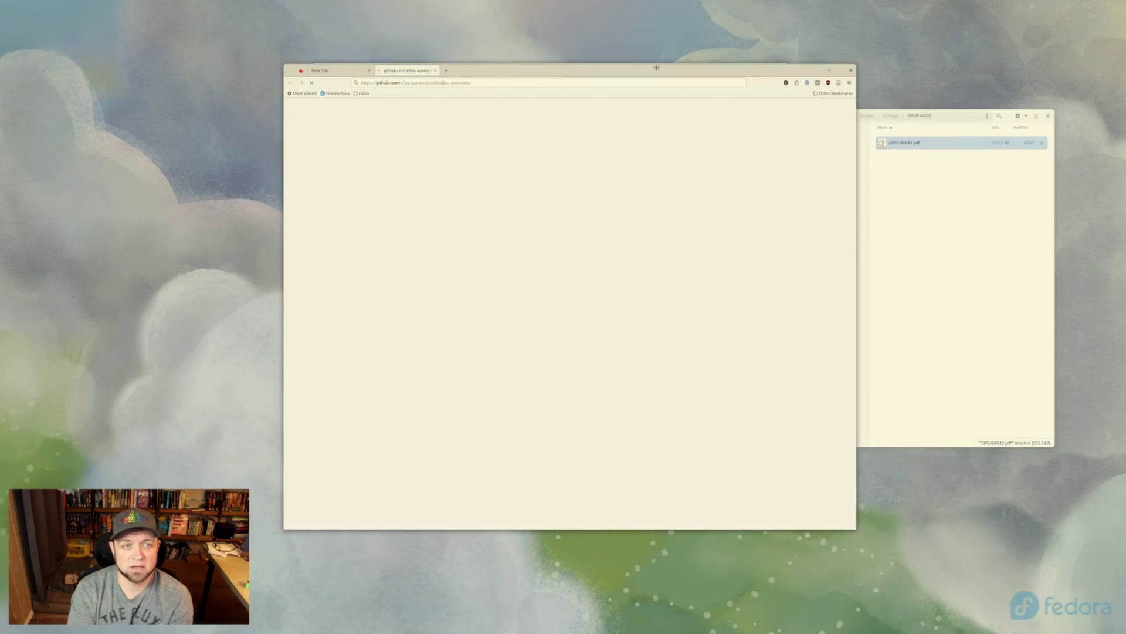
left_click(369, 71)
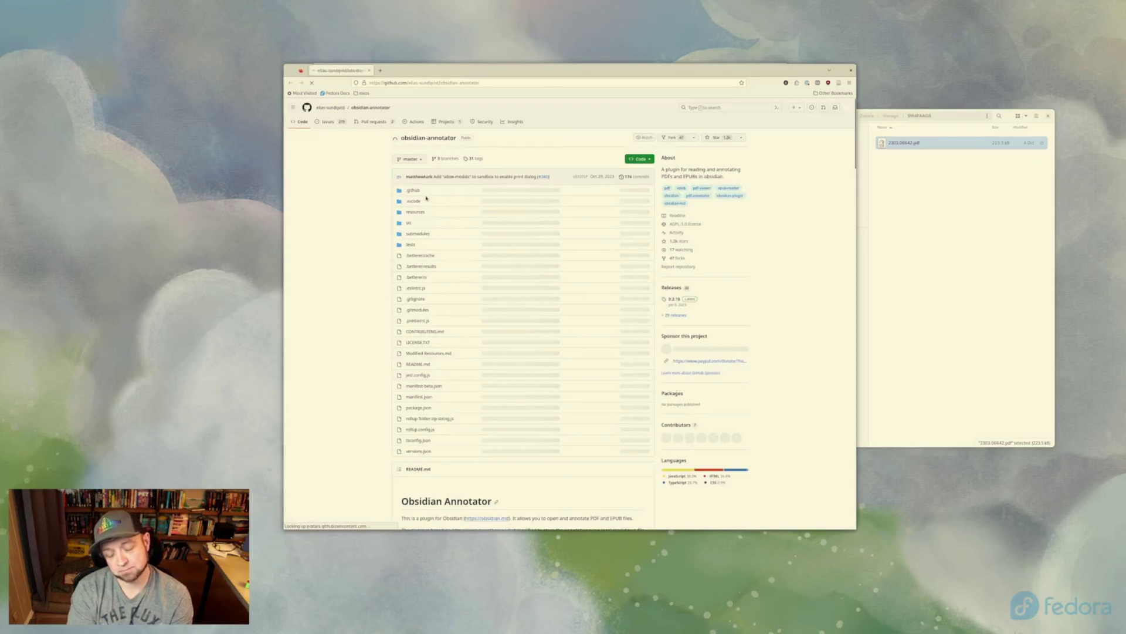
scroll(460, 330, "down", 10)
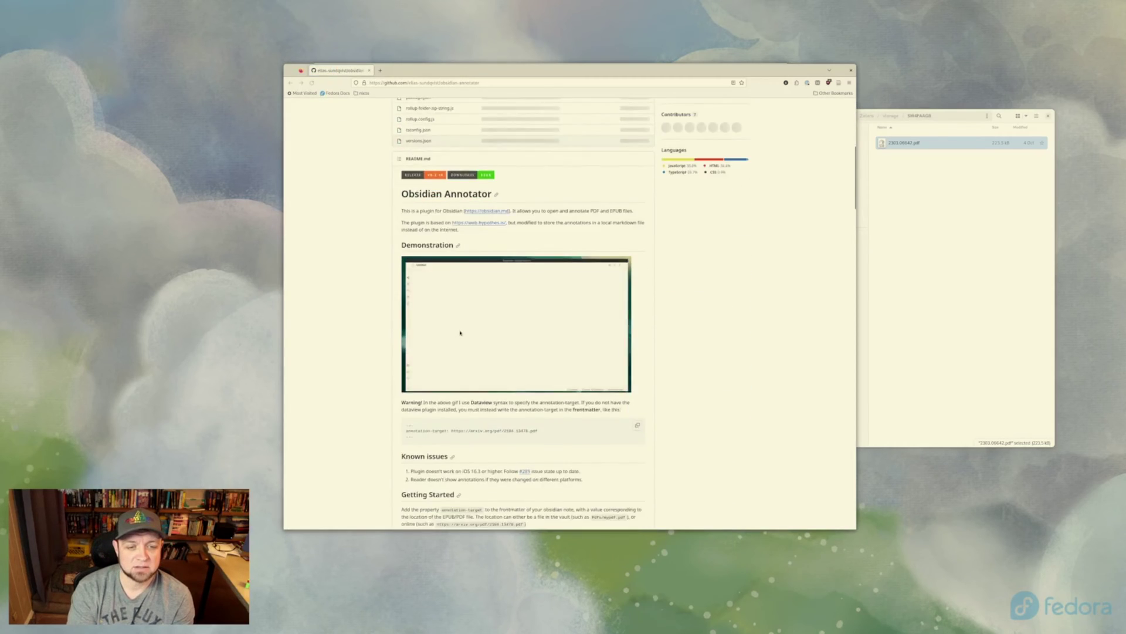
scroll(460, 331, "down", 3)
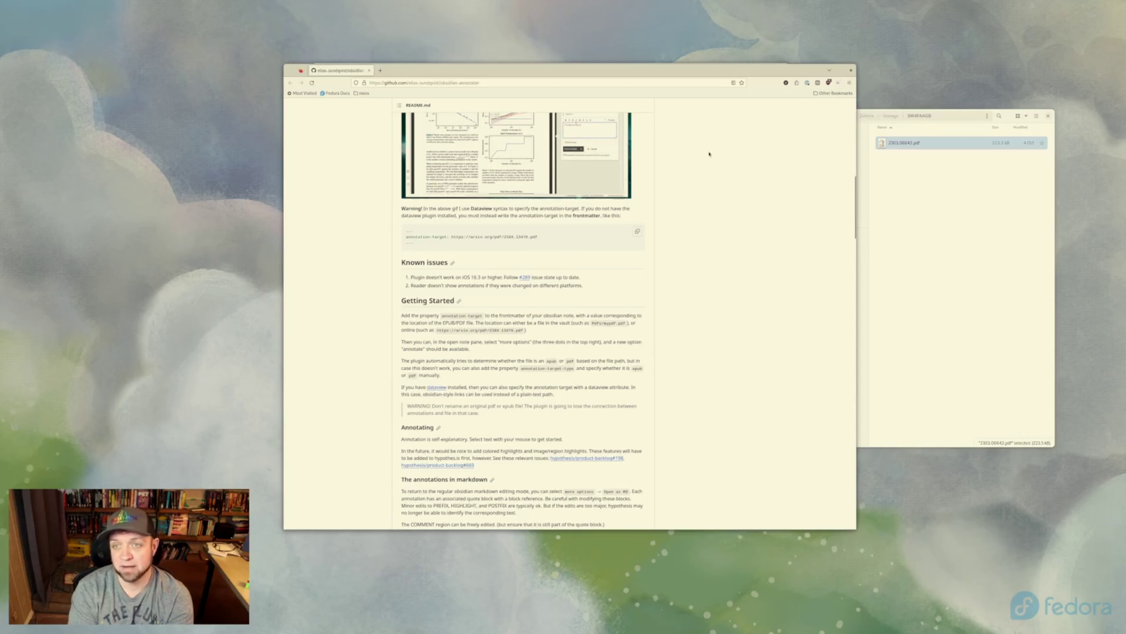
- Close the browser and scroll the note back up to the embedded PDF
left_click(851, 70)
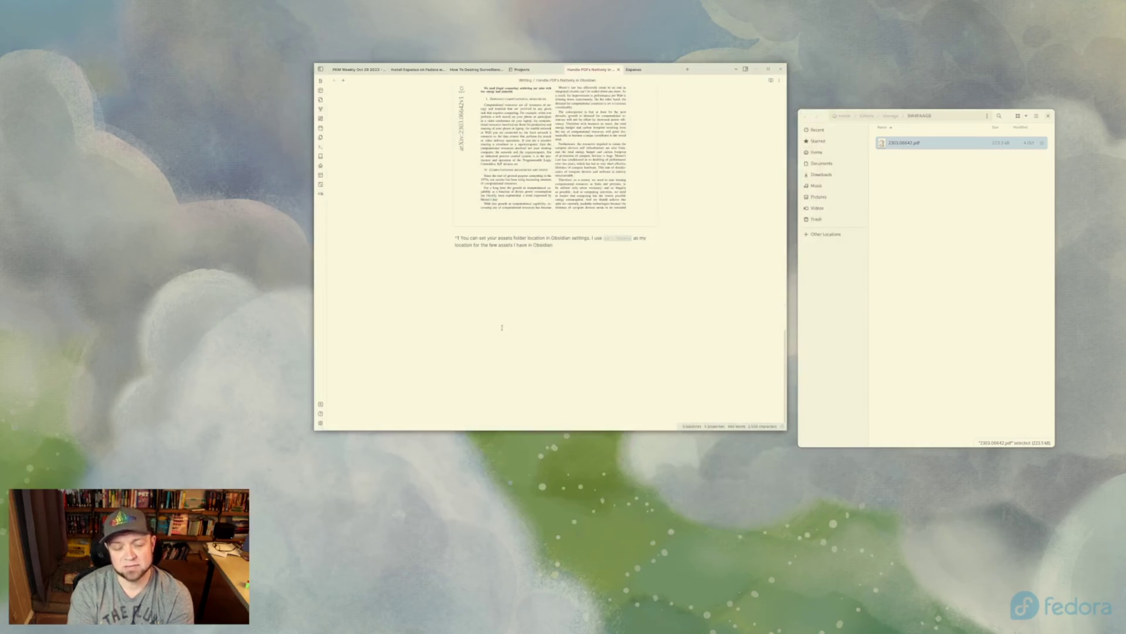
scroll(502, 327, "up", 5)
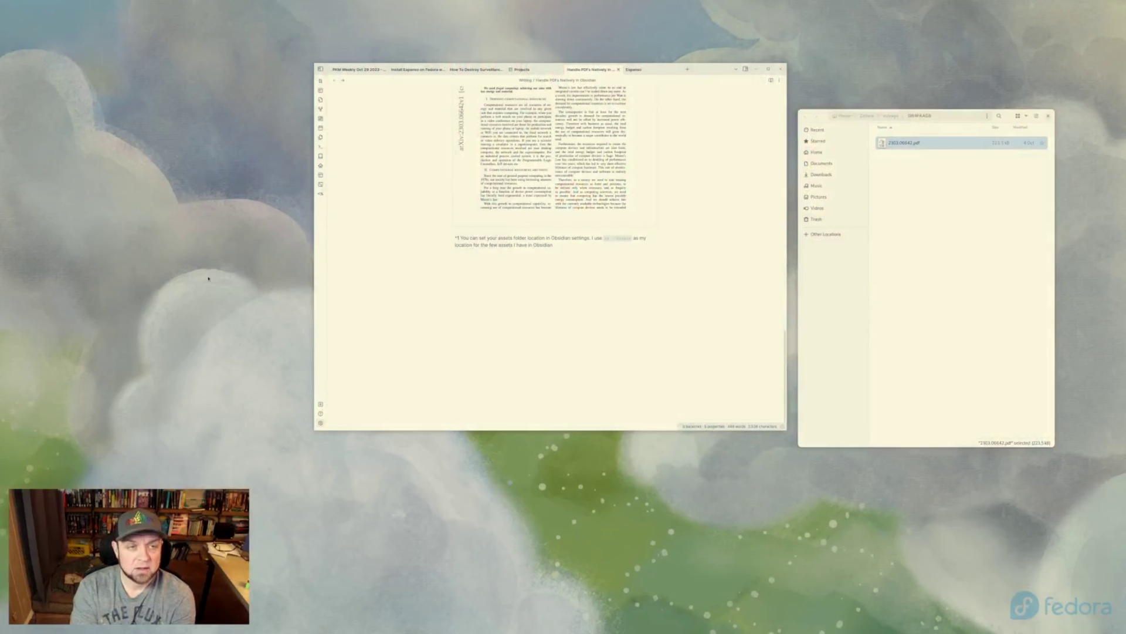
- Show the file list, collapse zz - Assets, expand Inbox, and briefly search for 'books'
left_click(321, 69)
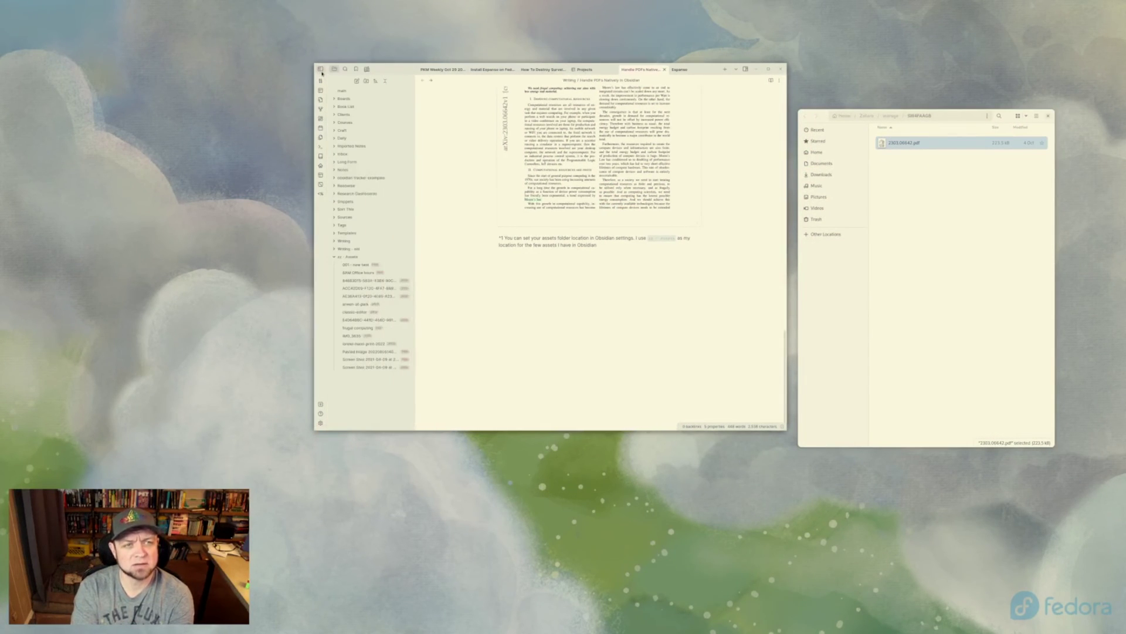
left_click(334, 256)
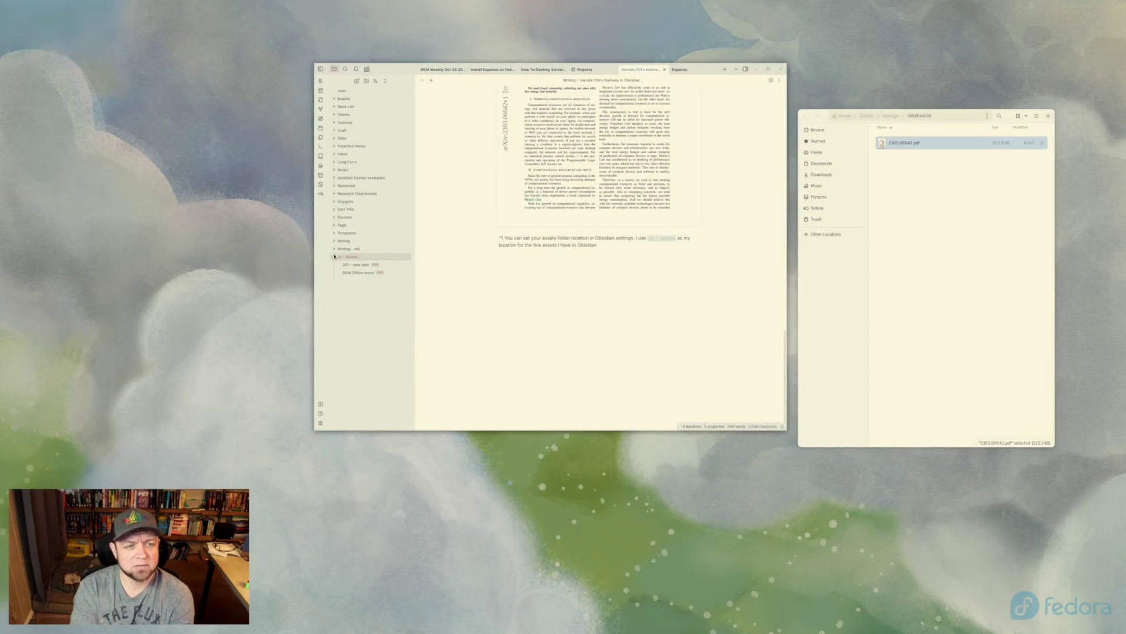
left_click(334, 154)
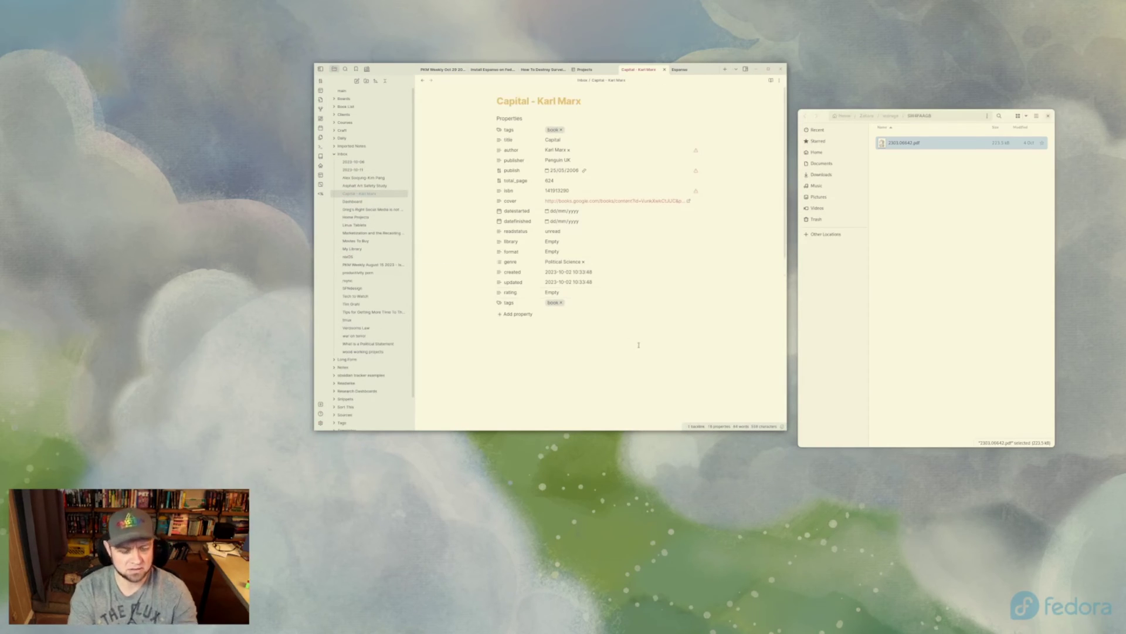
key("ctrl+o")
type("bo")
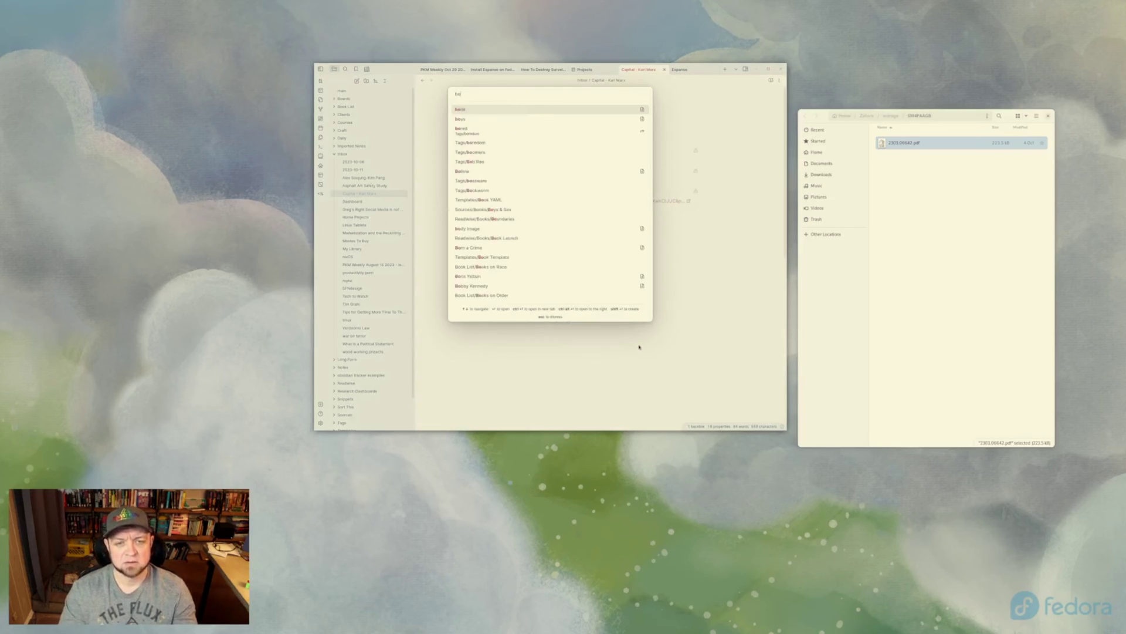
type("oks")
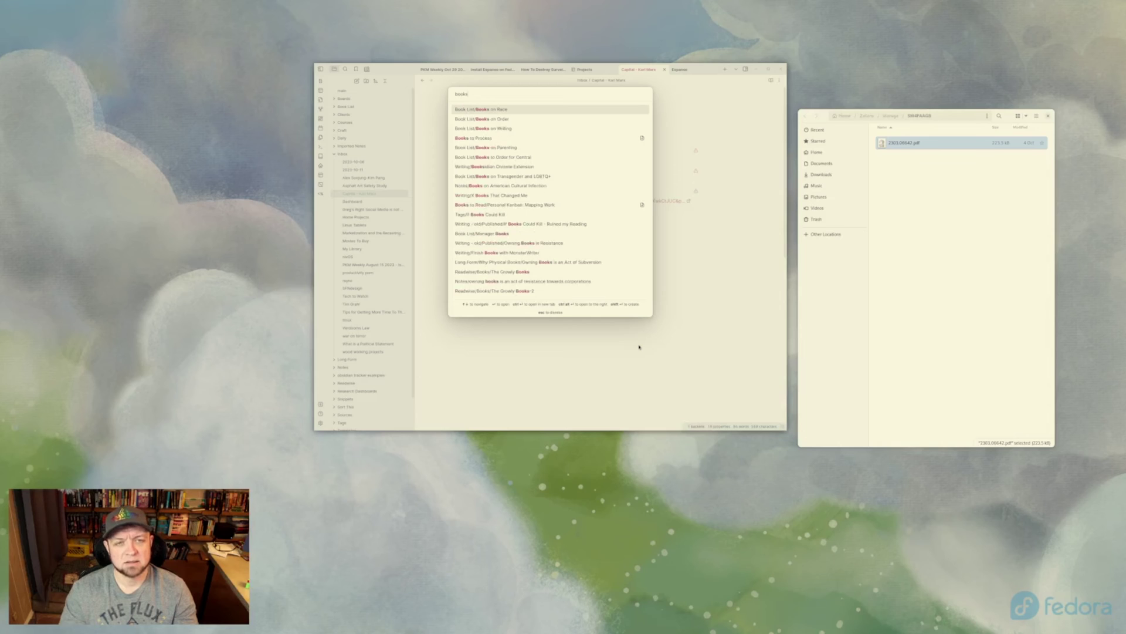
key("Escape")
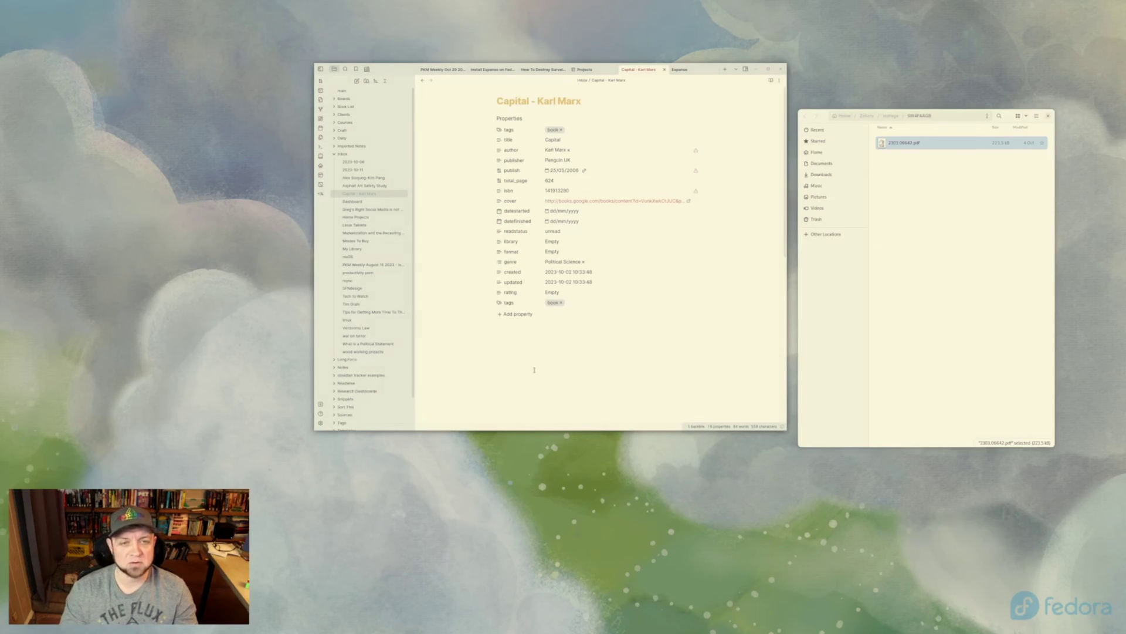
- Move the Capital - Karl Marx note into Sources/Books, then open the nixOS note
key("ctrl+m")
type("boo")
key("Down")
key("Return")
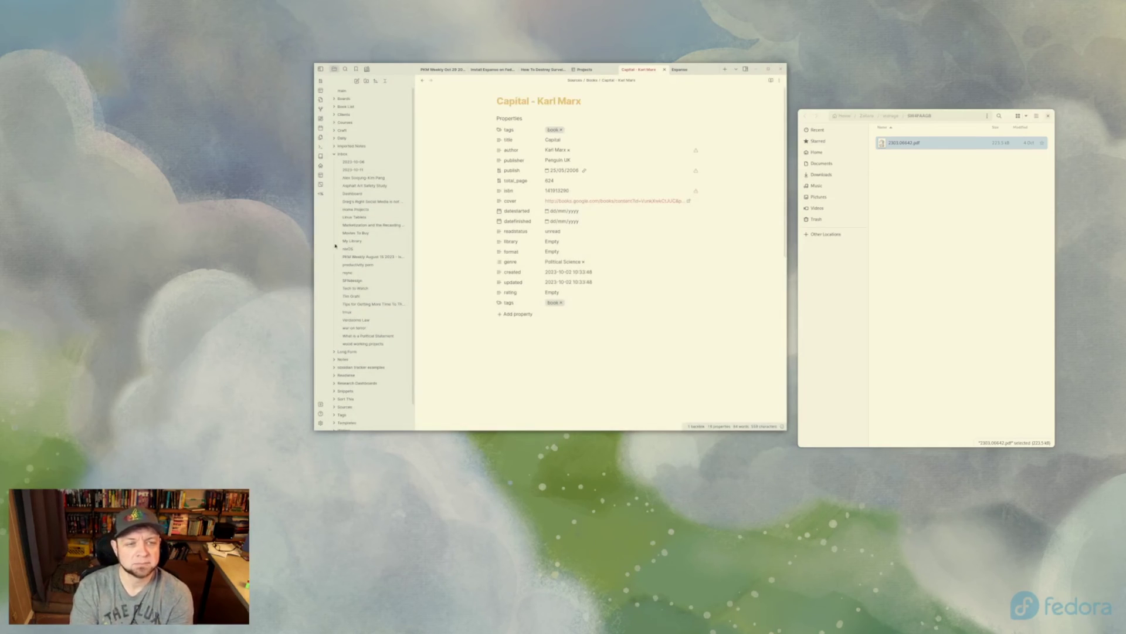
left_click(348, 251)
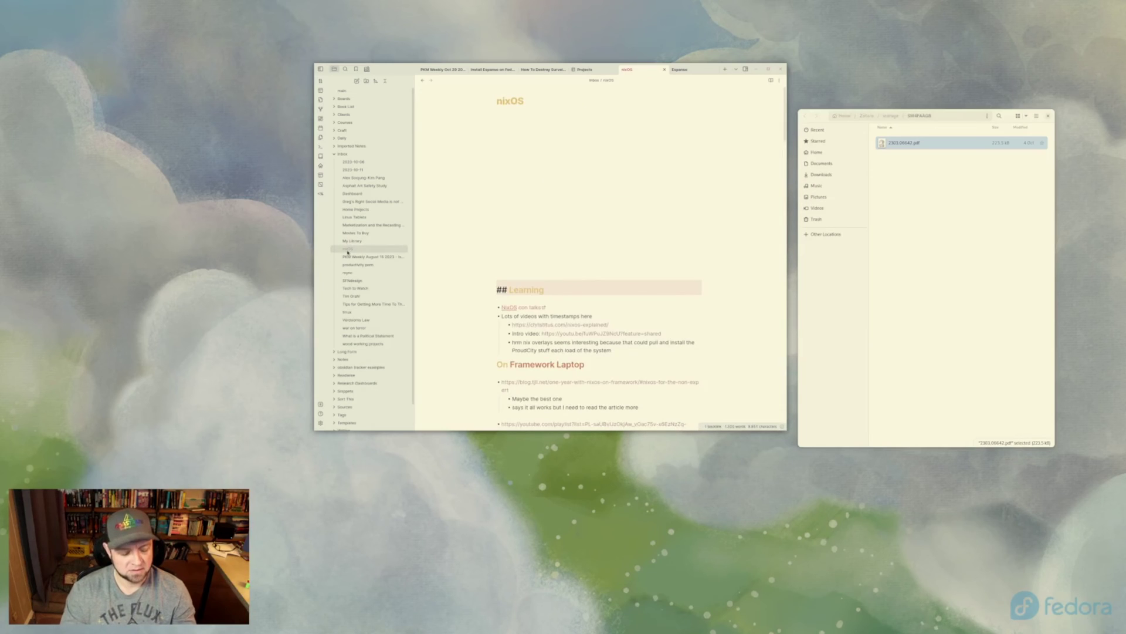
- Move nixOS into the Tags folder and add #tagnote above its Learning heading
key("ctrl+m")
type("tags")
key("Return")
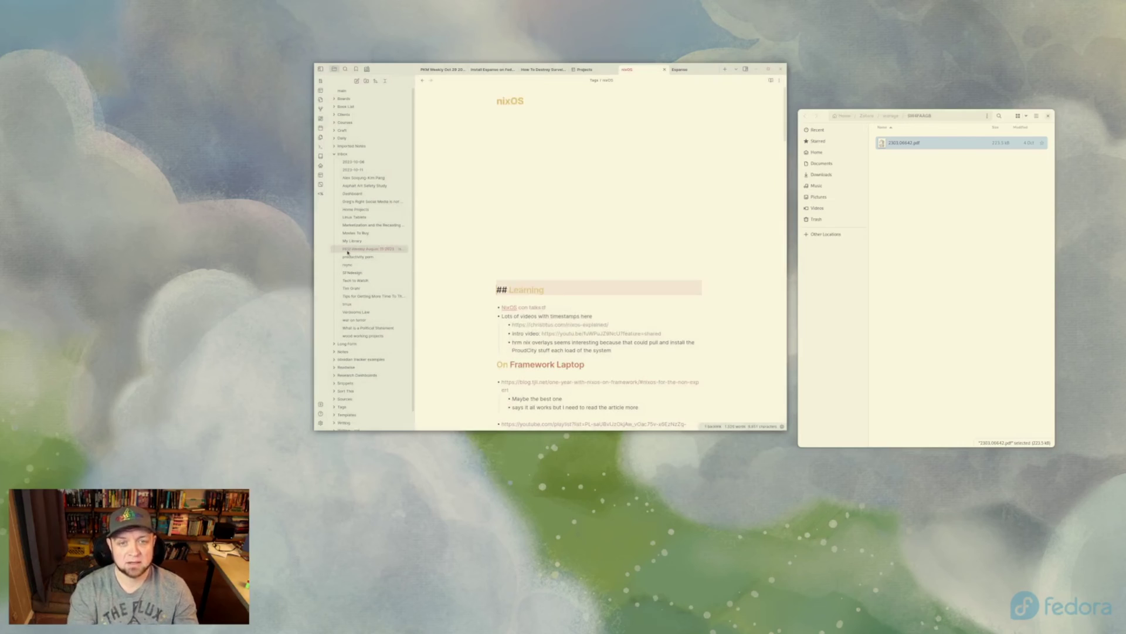
scroll(522, 262, "down", 1)
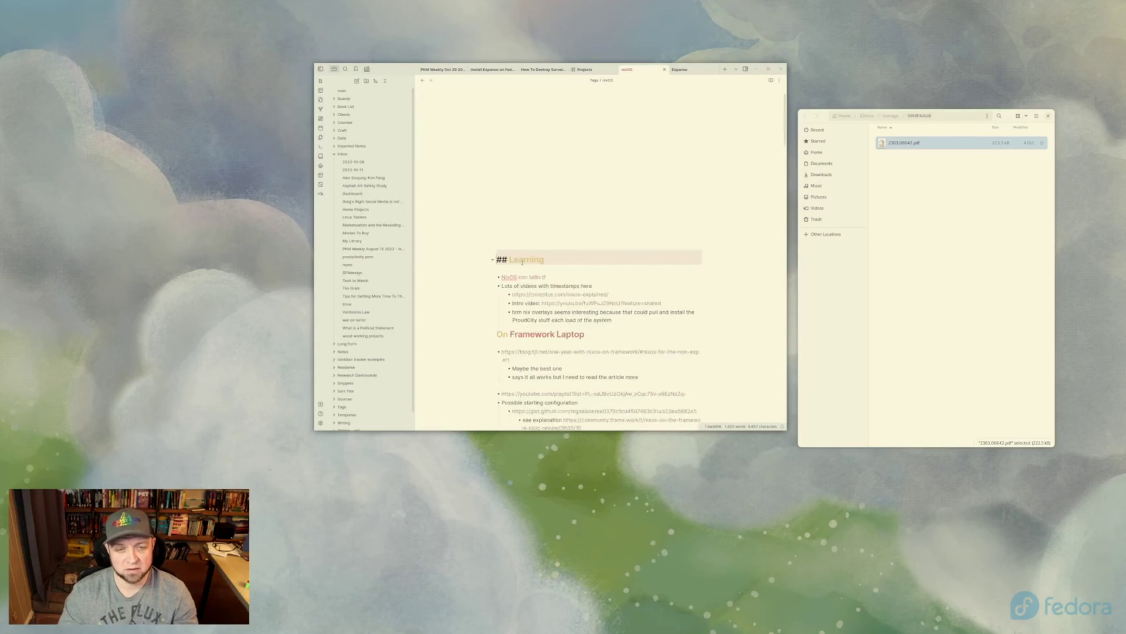
left_click(522, 258)
type("#tagnote")
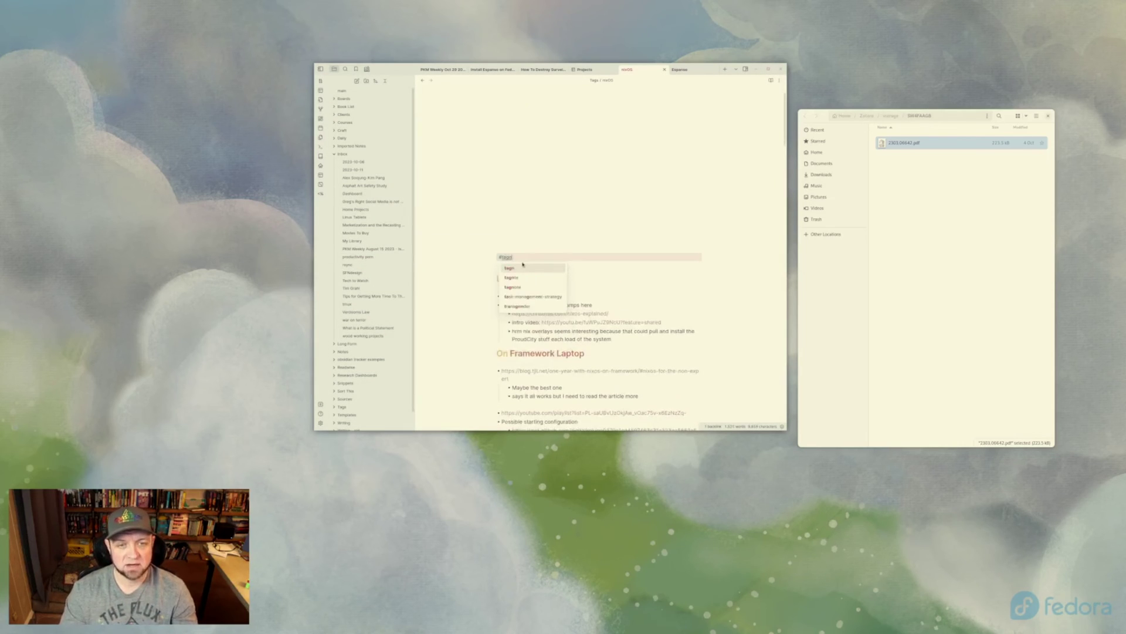
key("Return")
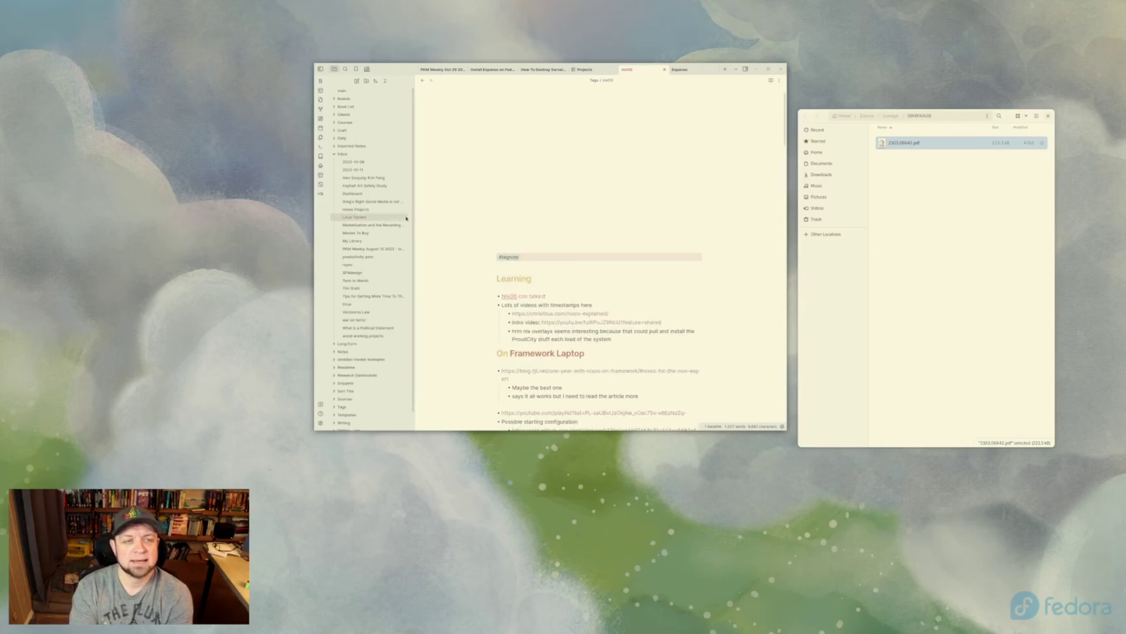
- Delete the 2023-10-06 and 2023-10-11 notes and collapse the Inbox folder
left_click(343, 163)
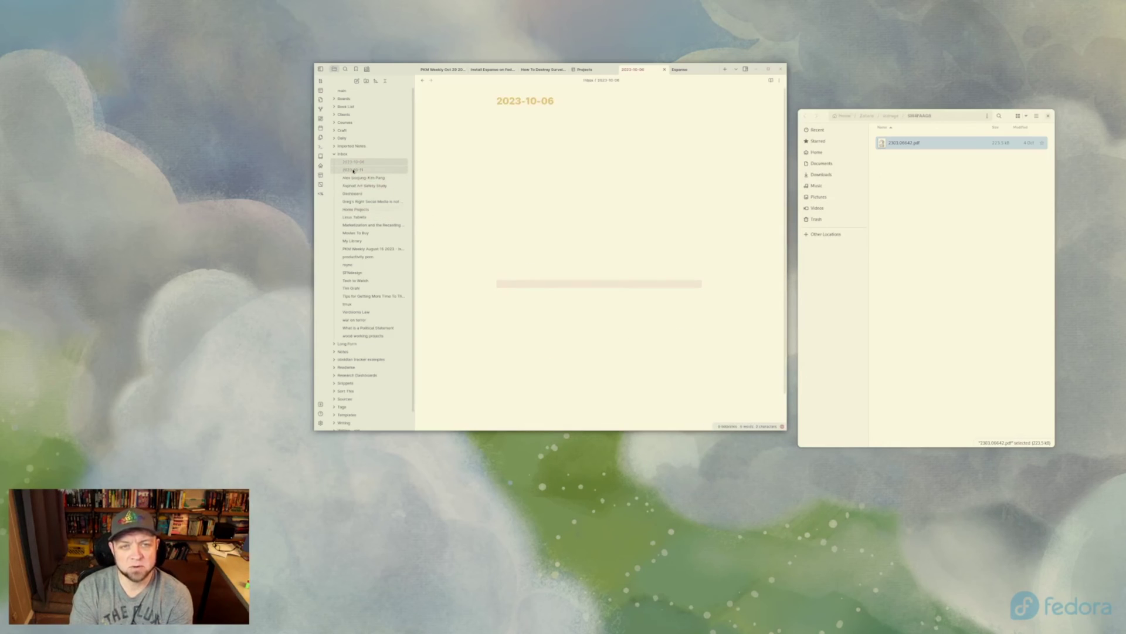
left_click(353, 170, "shift")
right_click(354, 170)
left_click(371, 194)
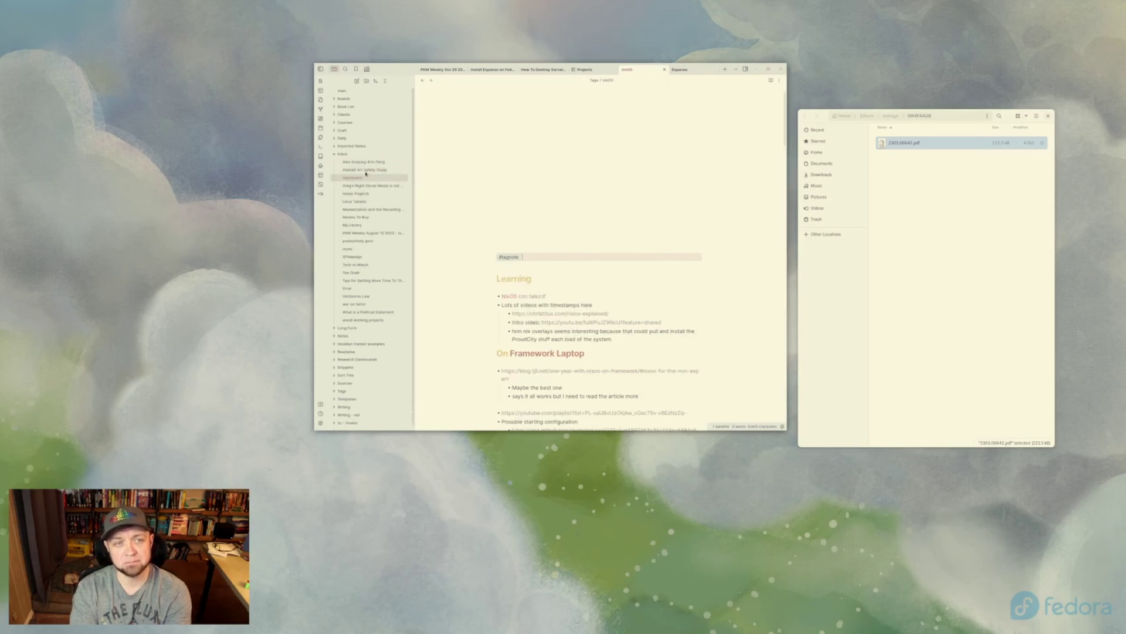
left_click(338, 154)
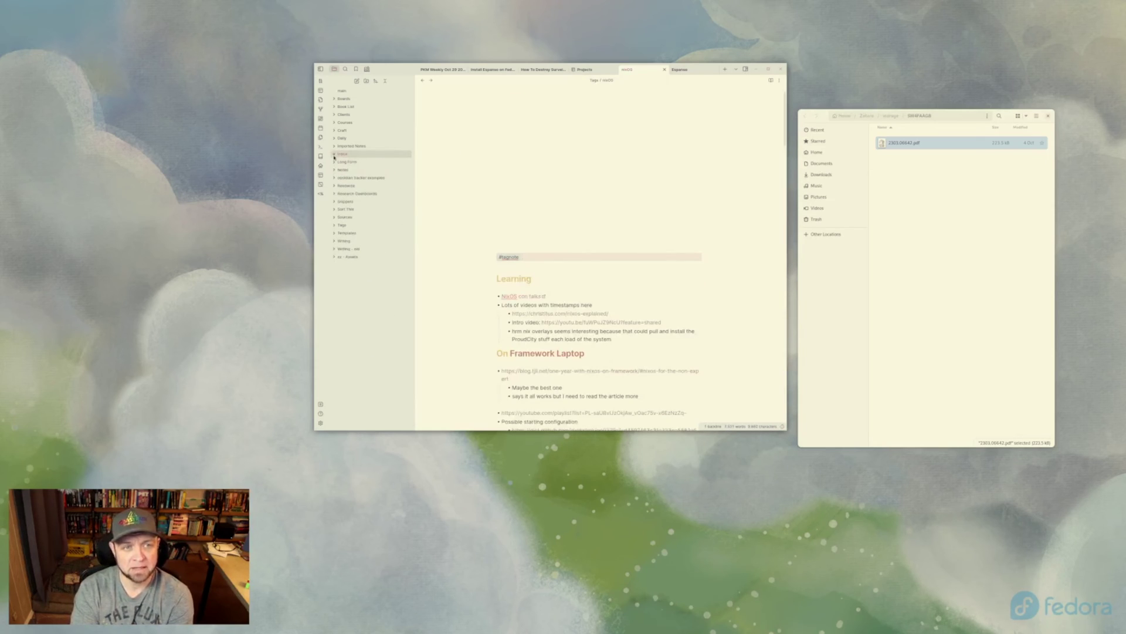
- Expand Sources, open TOWARDS RACE EQUITY IN EDUCATION then the 5 Simple Tips note, and collapse Sources
left_click(334, 218)
left_click(355, 233)
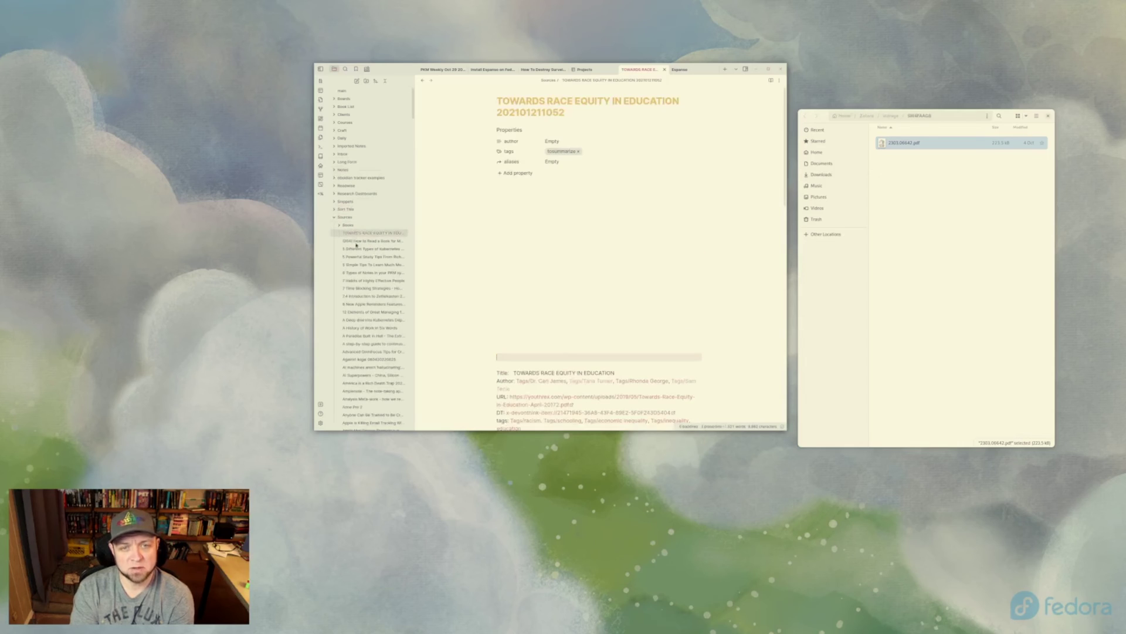
left_click(359, 265)
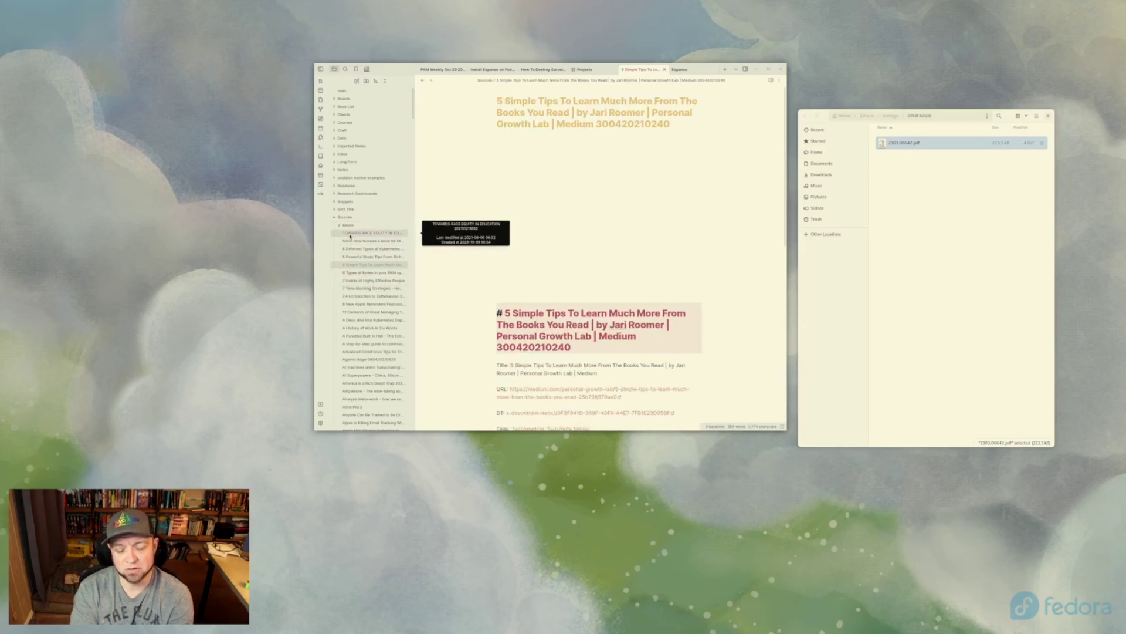
left_click(334, 218)
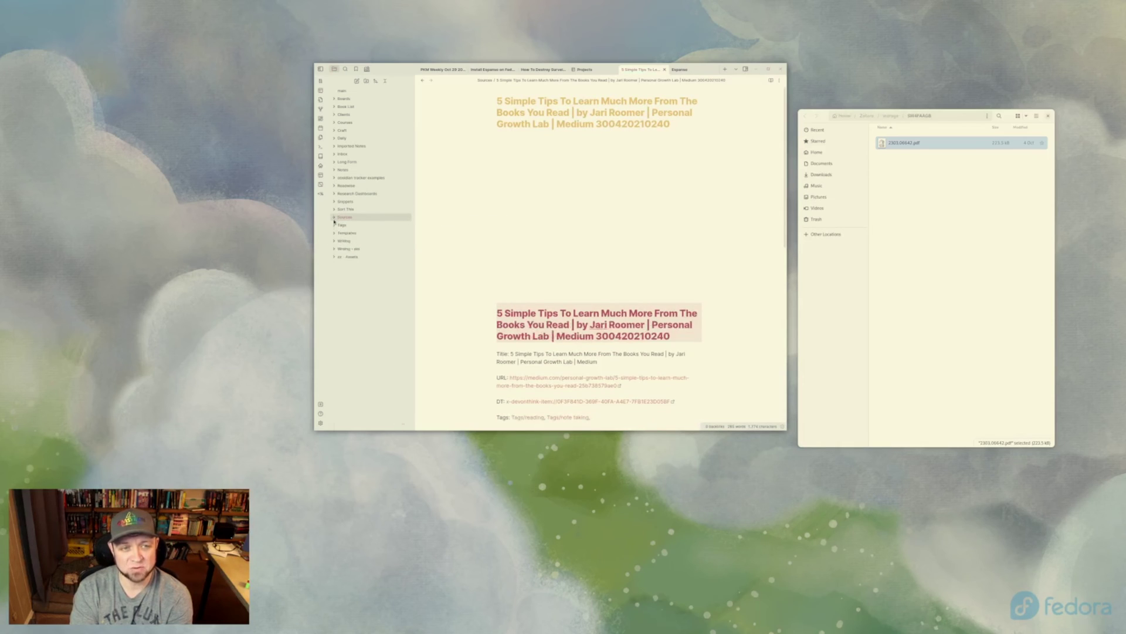